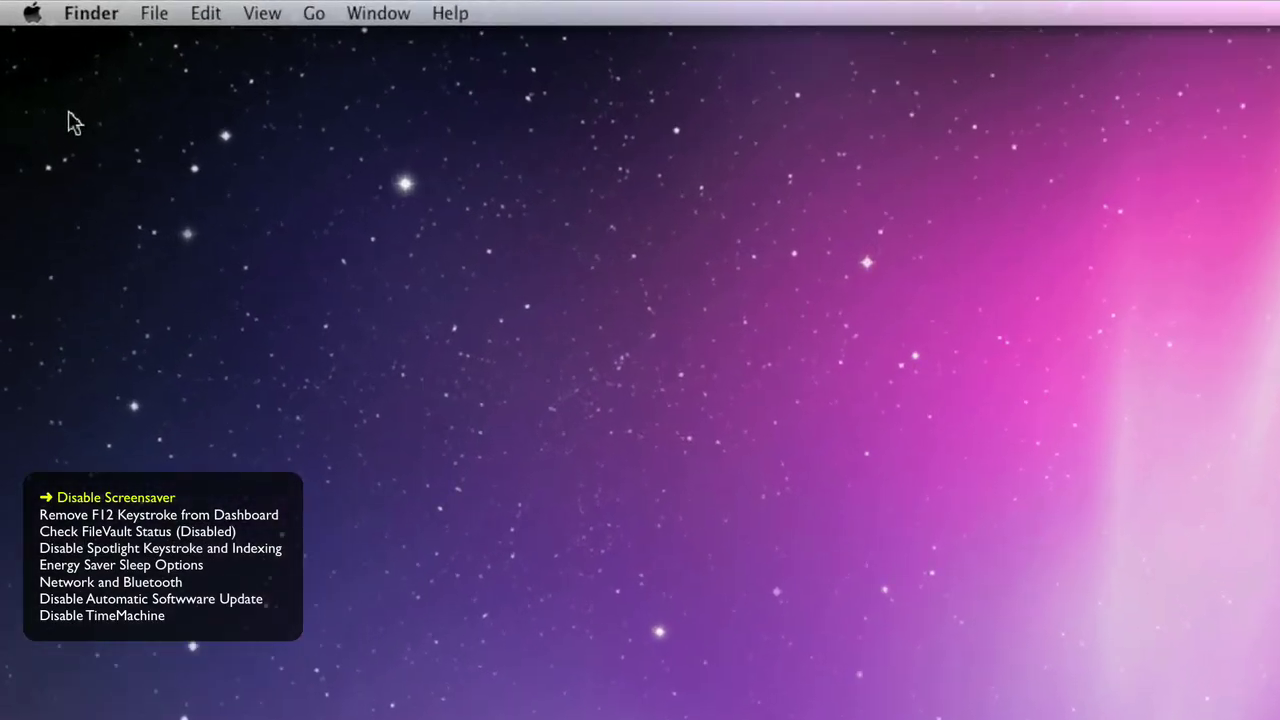
# Step: Set 'Start screen saver' to Never in Desktop & Screen Saver's Screen Saver tab
pyautogui.click(32, 12)
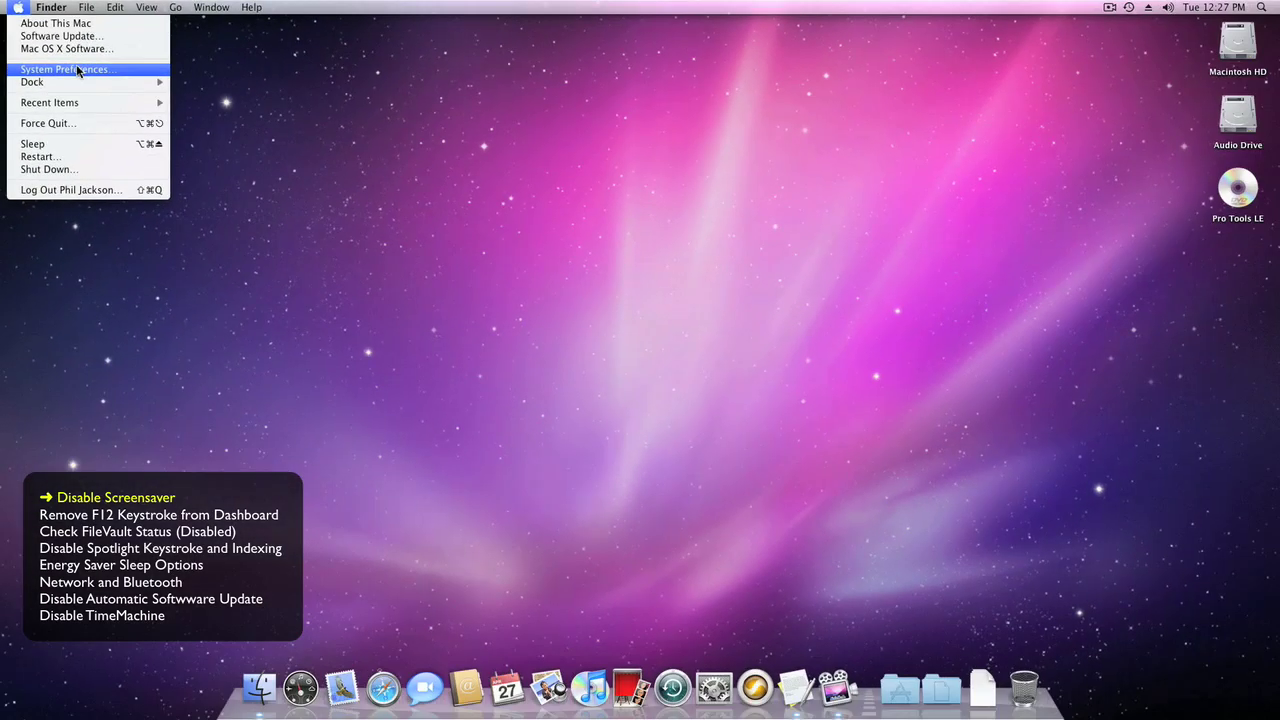
pyautogui.click(75, 124)
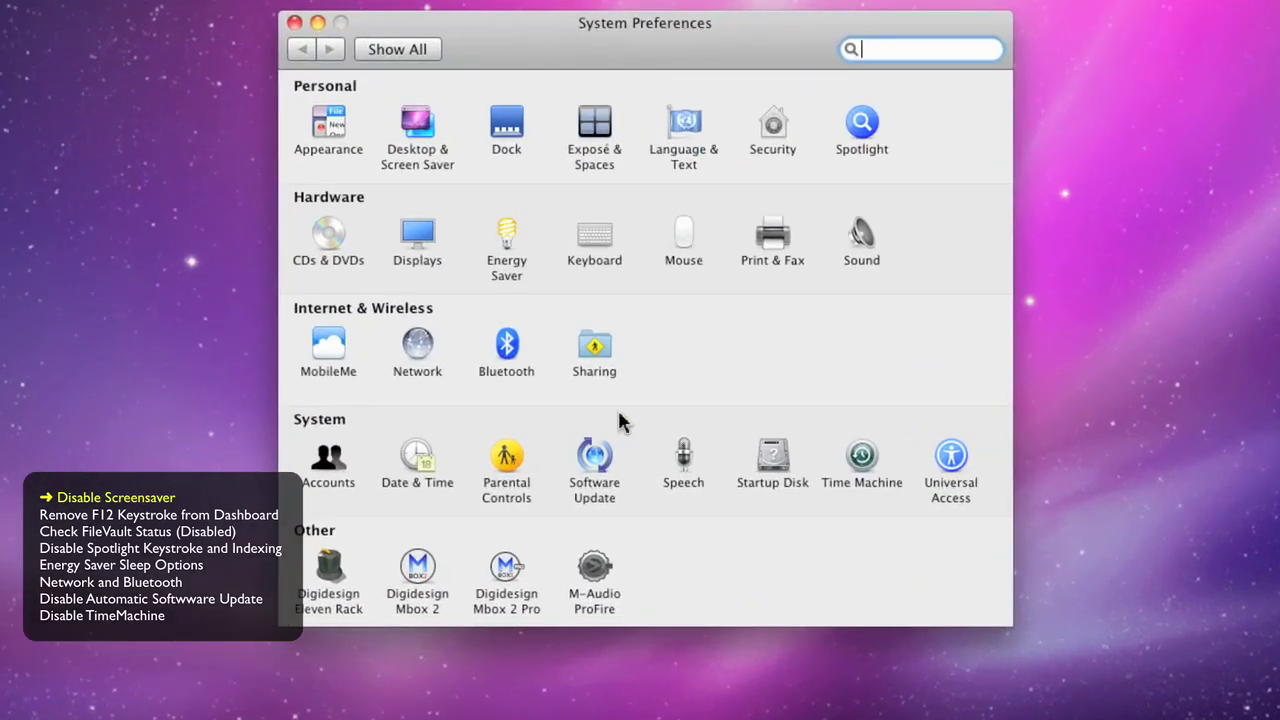
pyautogui.click(417, 127)
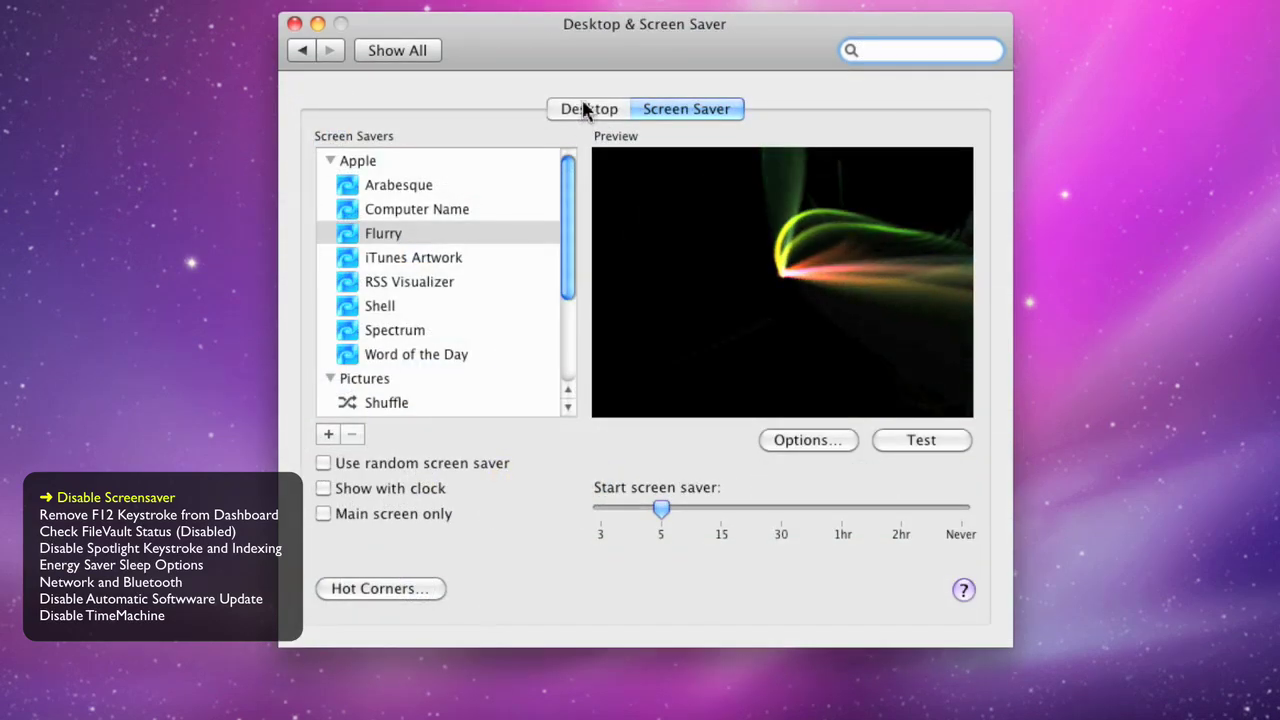
pyautogui.click(586, 109)
pyautogui.click(647, 114)
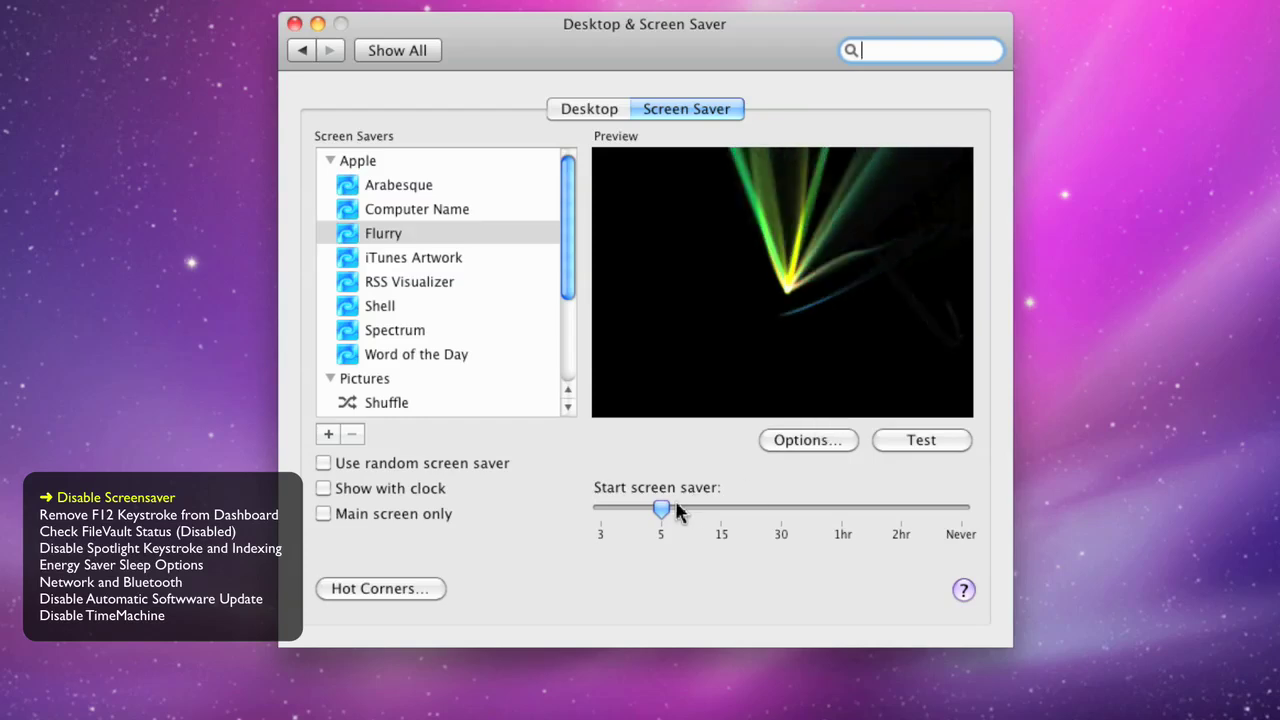
pyautogui.moveTo(677, 512); pyautogui.dragTo(961, 510)
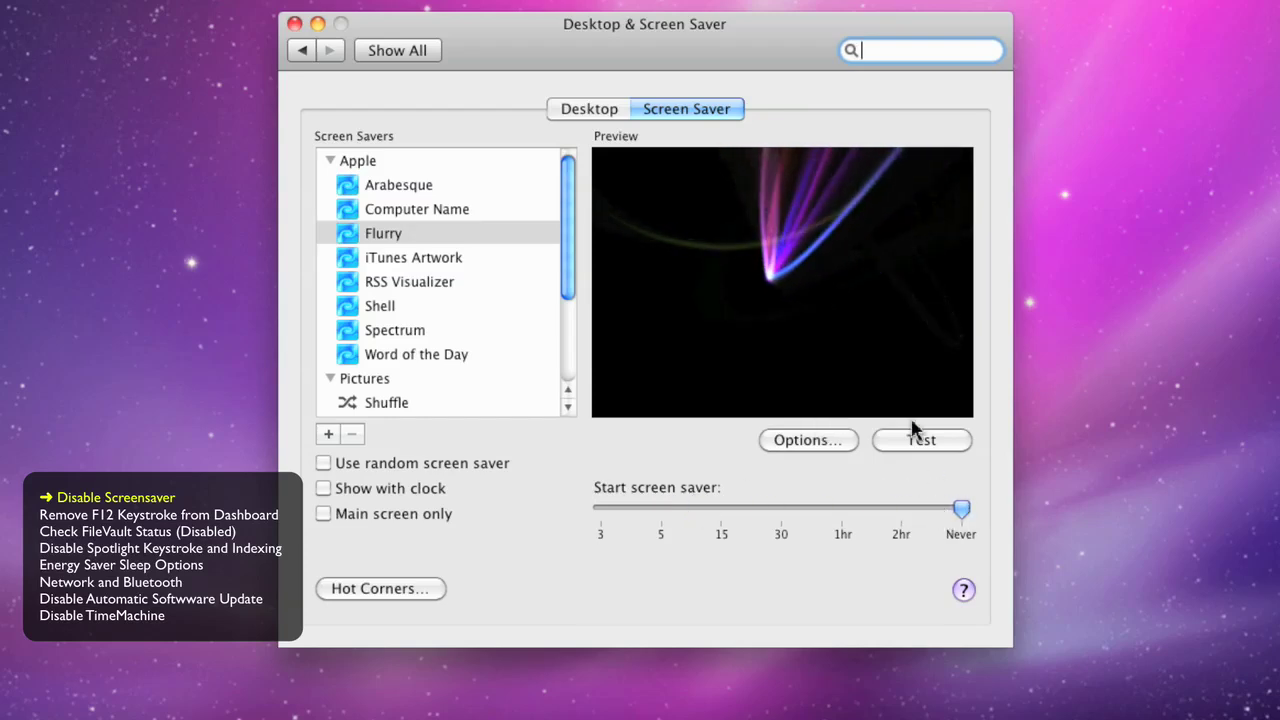
pyautogui.click(425, 50)
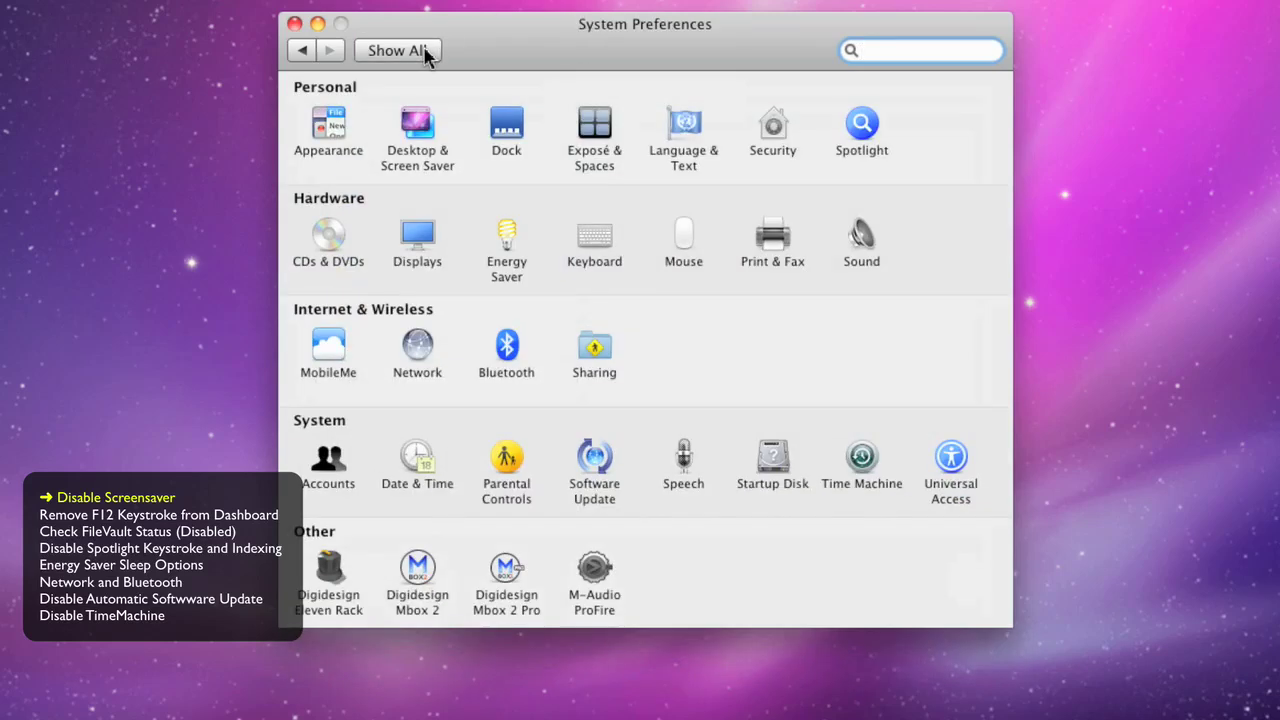
# Step: Change the Dashboard hide-and-show shortcut from F12 to '–' in Exposé & Spaces
pyautogui.click(599, 124)
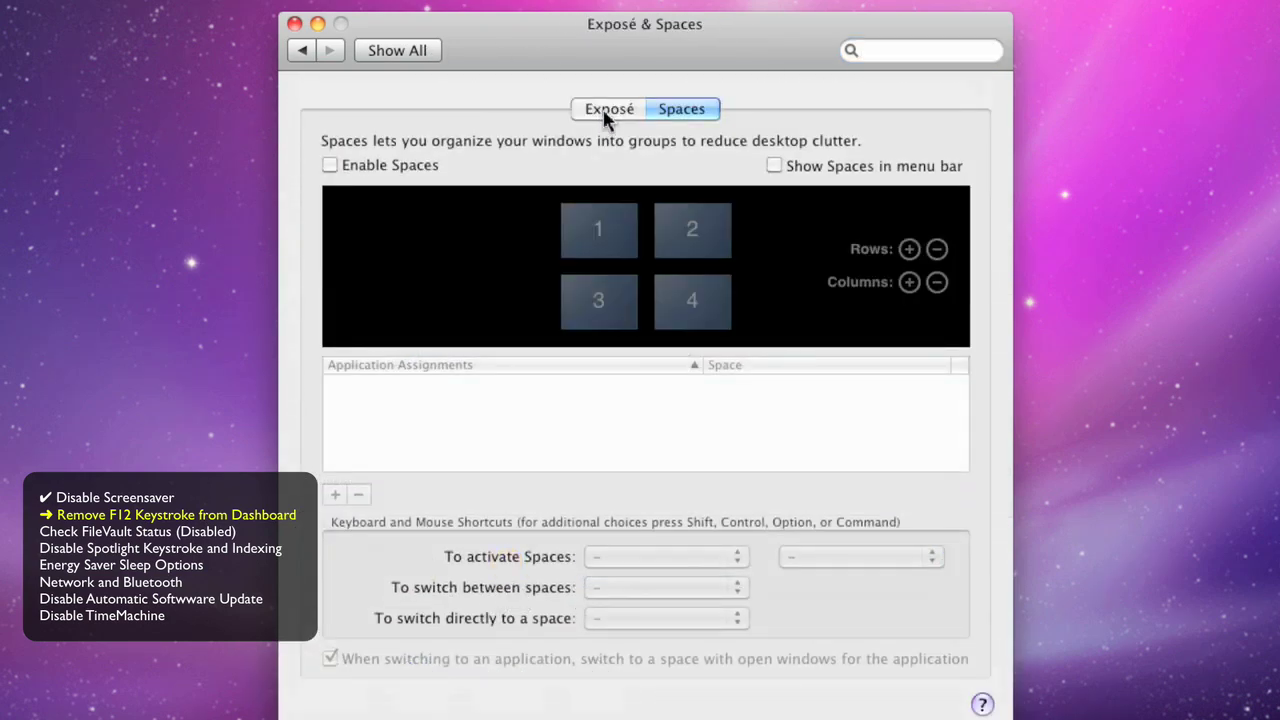
pyautogui.click(604, 117)
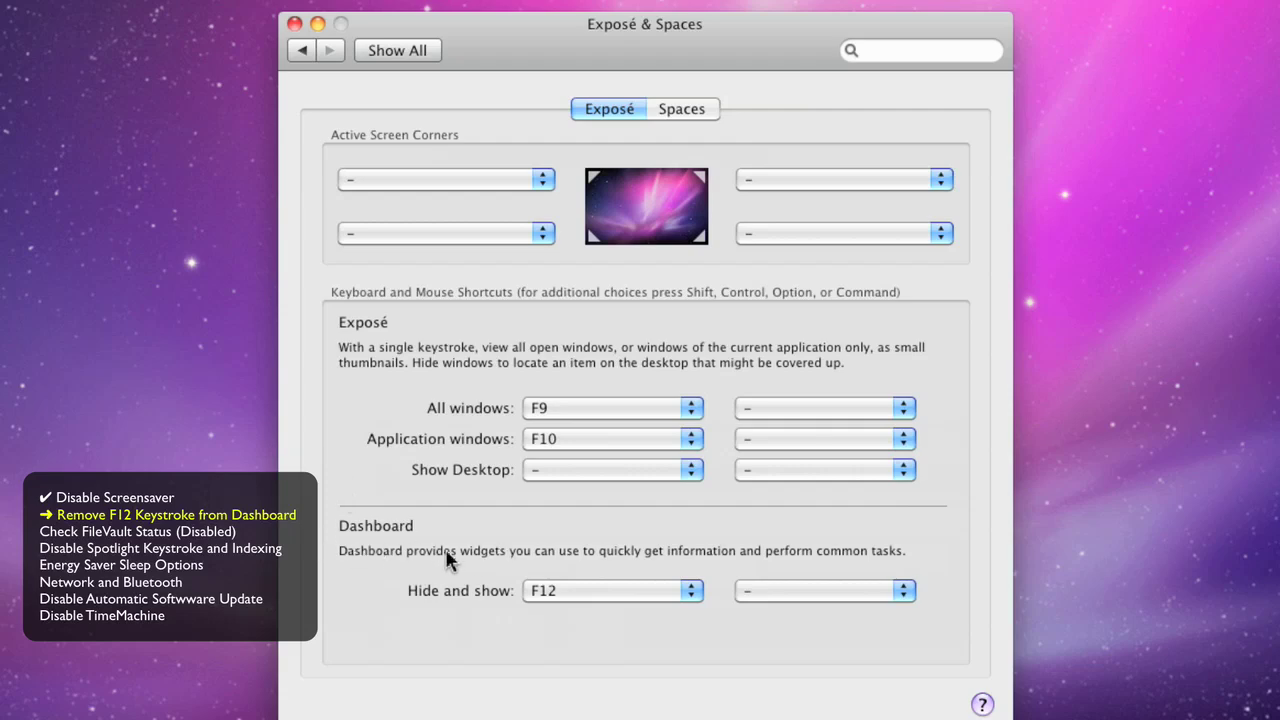
pyautogui.click(552, 595)
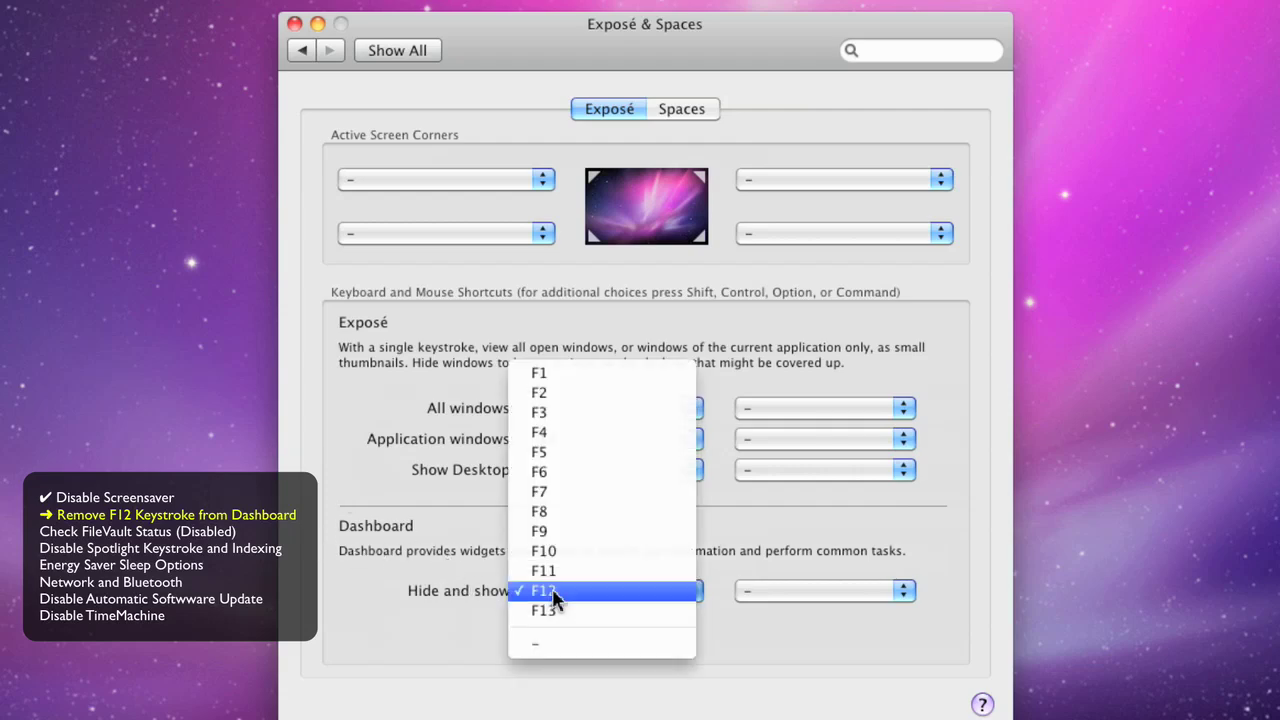
pyautogui.click(558, 645)
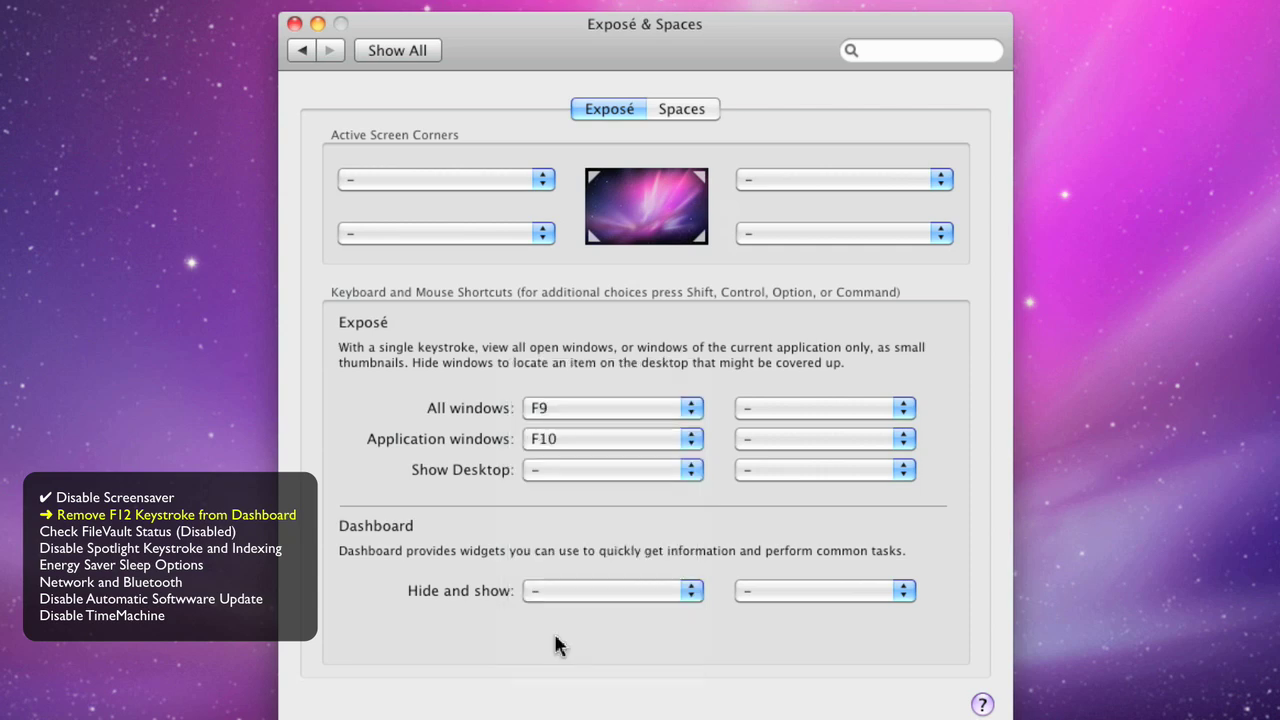
pyautogui.click(428, 52)
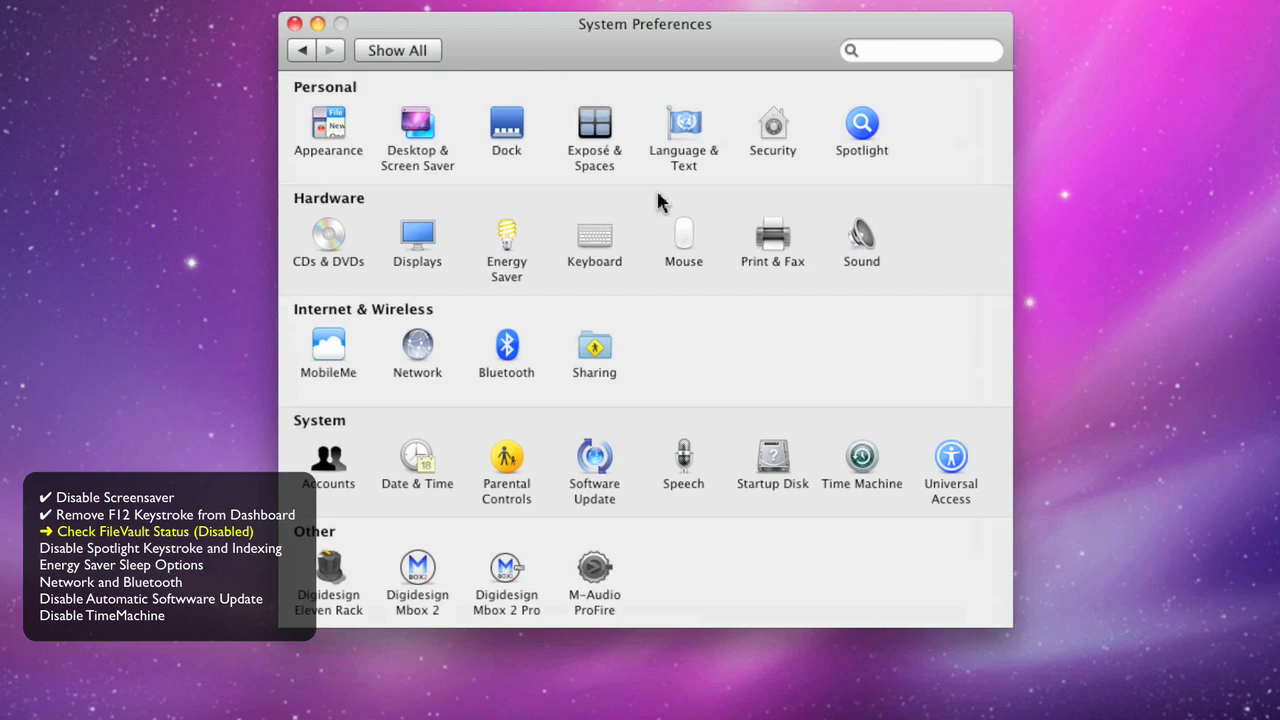
pyautogui.click(766, 116)
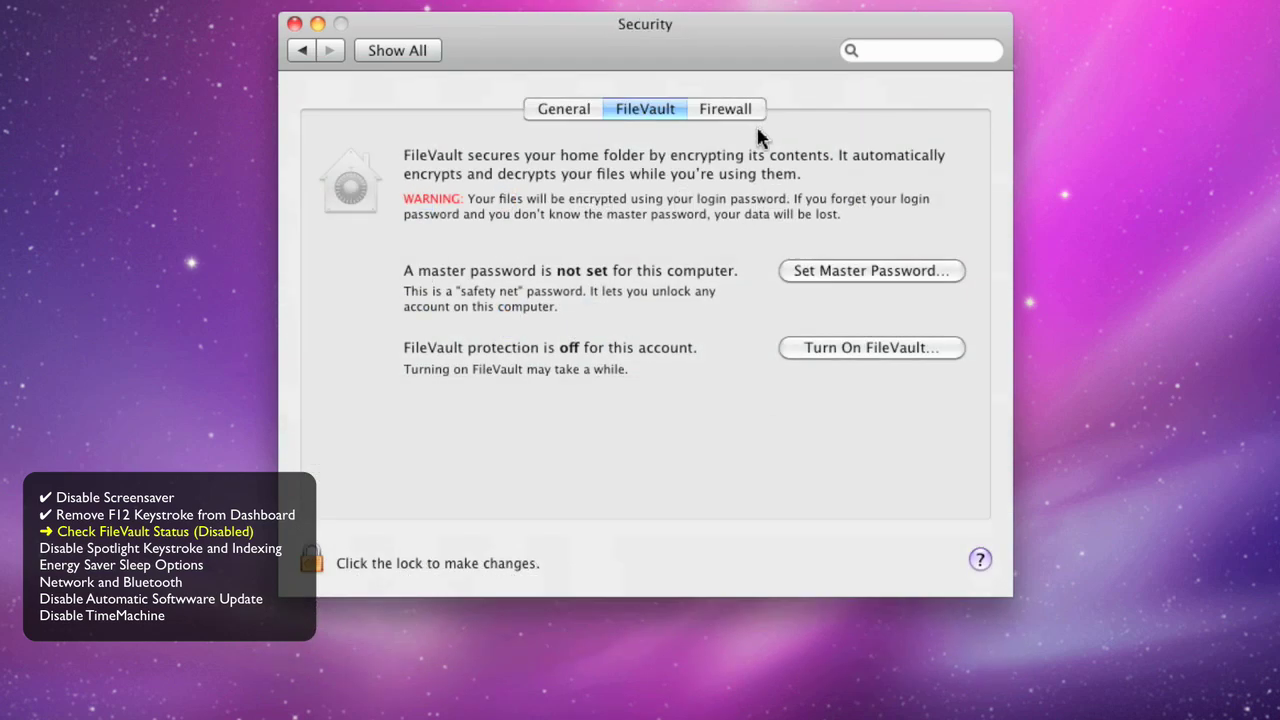
pyautogui.click(566, 118)
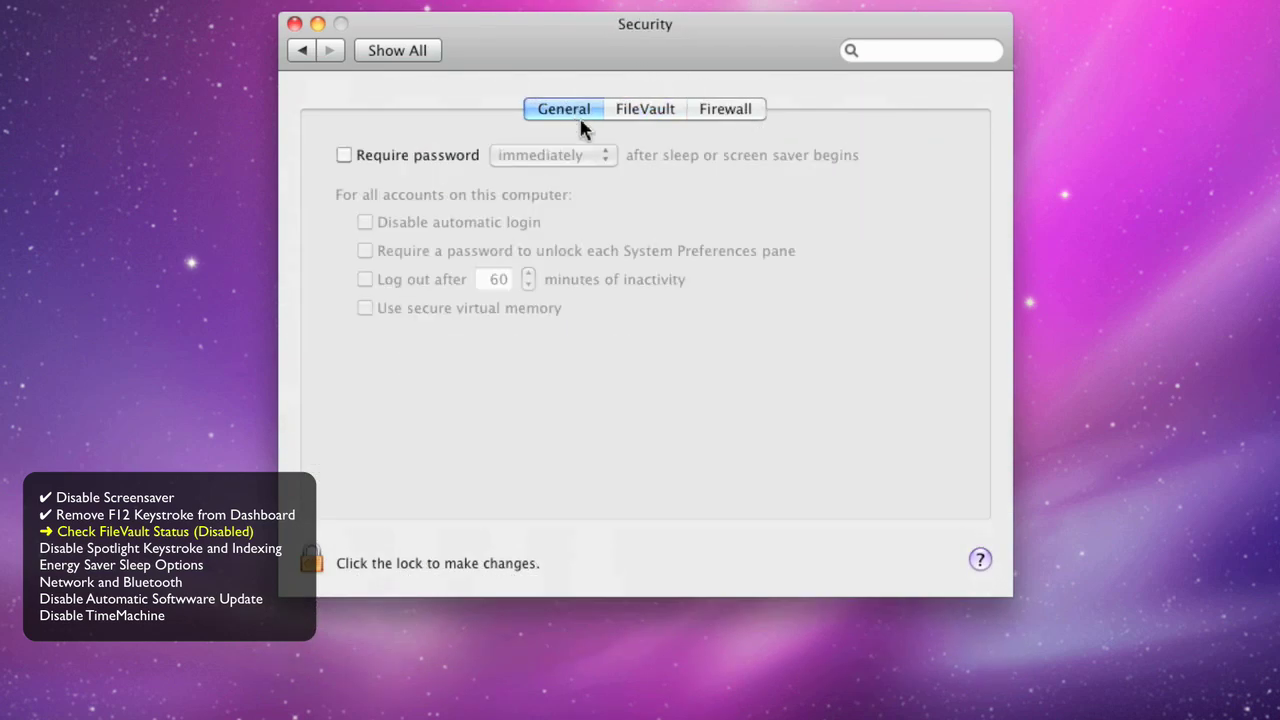
pyautogui.click(638, 112)
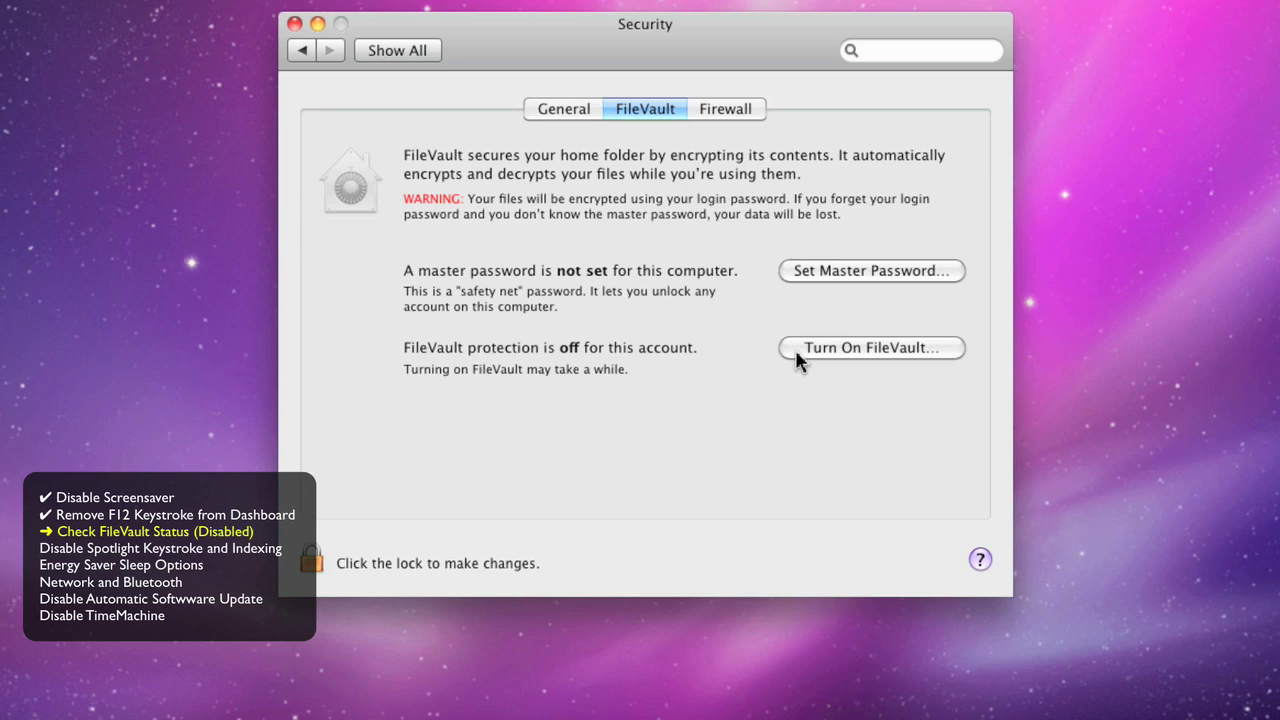
pyautogui.click(418, 51)
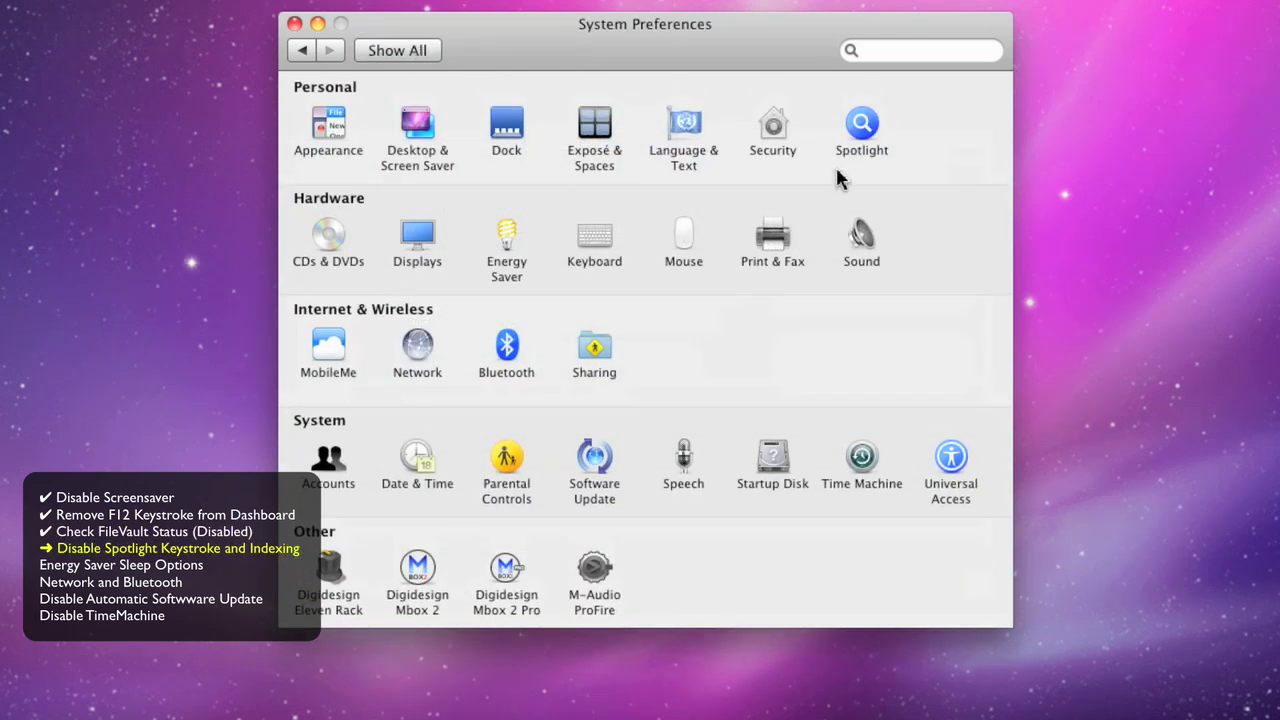
# Step: In Spotlight settings, toggle the Spotlight menu keyboard shortcut off and back on
pyautogui.click(860, 127)
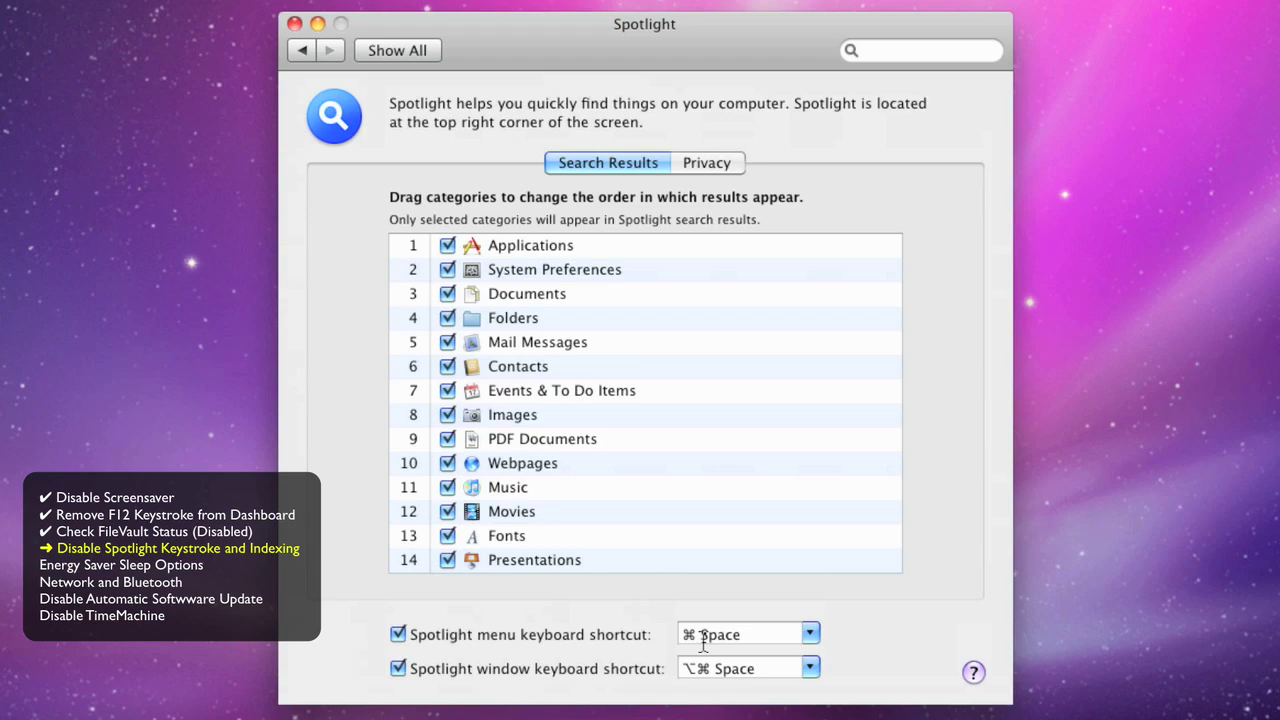
pyautogui.click(400, 636)
pyautogui.click(399, 636)
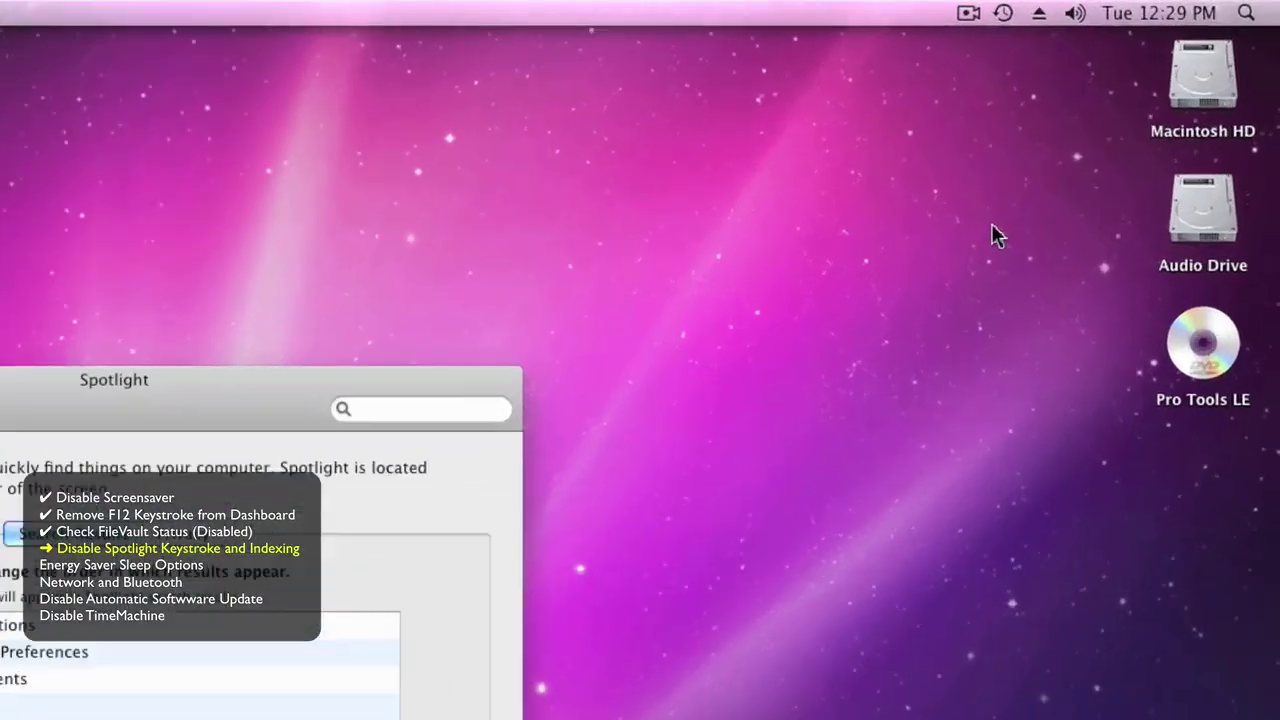
# Step: Test the ⌘Space shortcut by bringing up and dismissing the Spotlight search field
pyautogui.press('super+space')
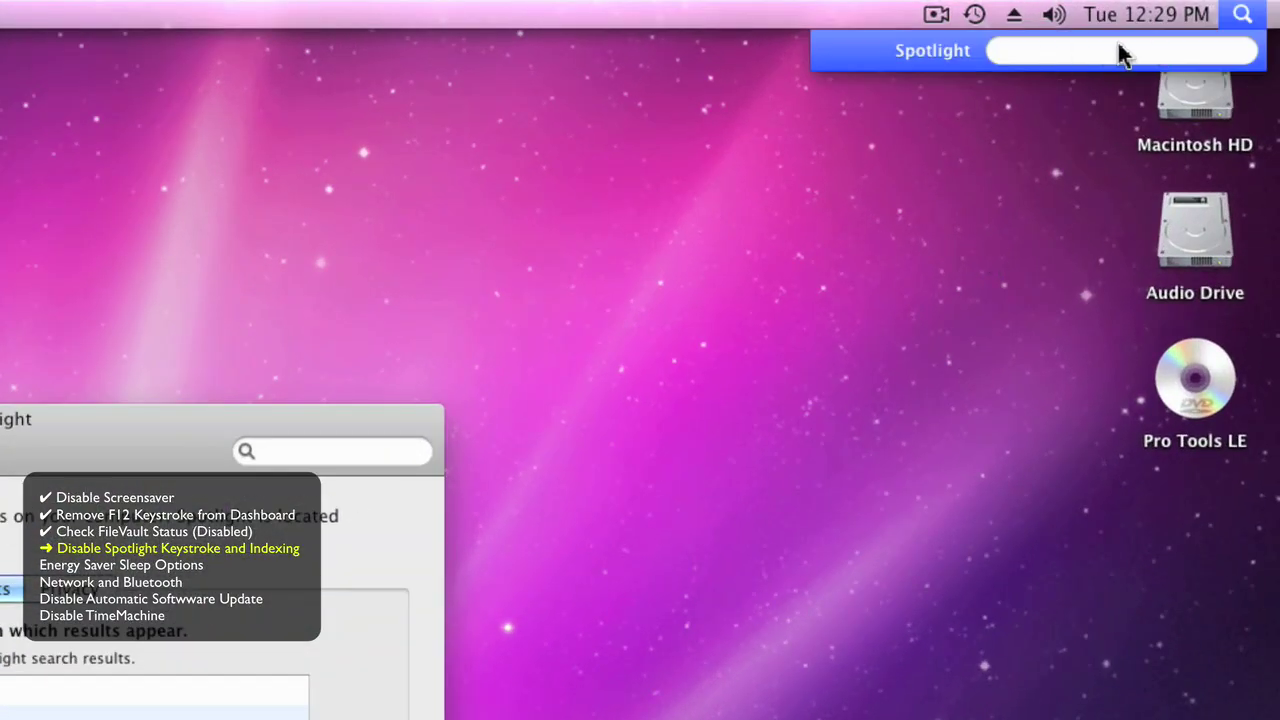
pyautogui.click(820, 300)
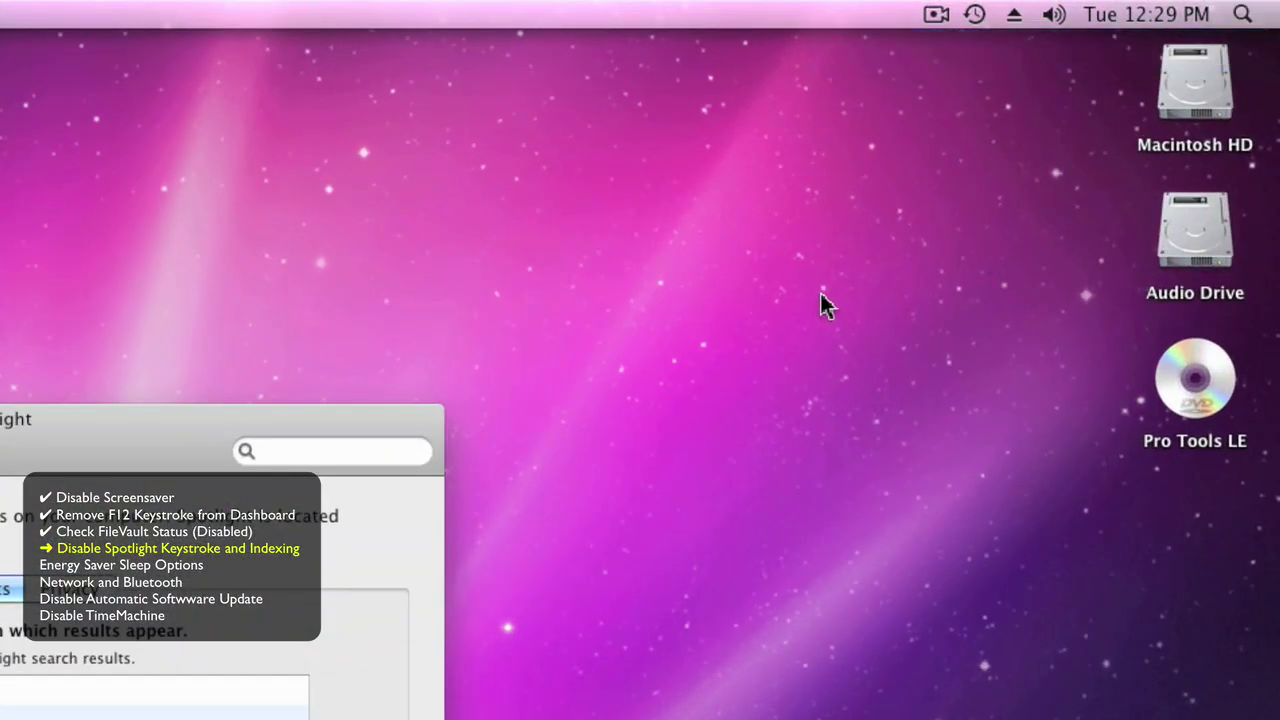
pyautogui.press('super+space')
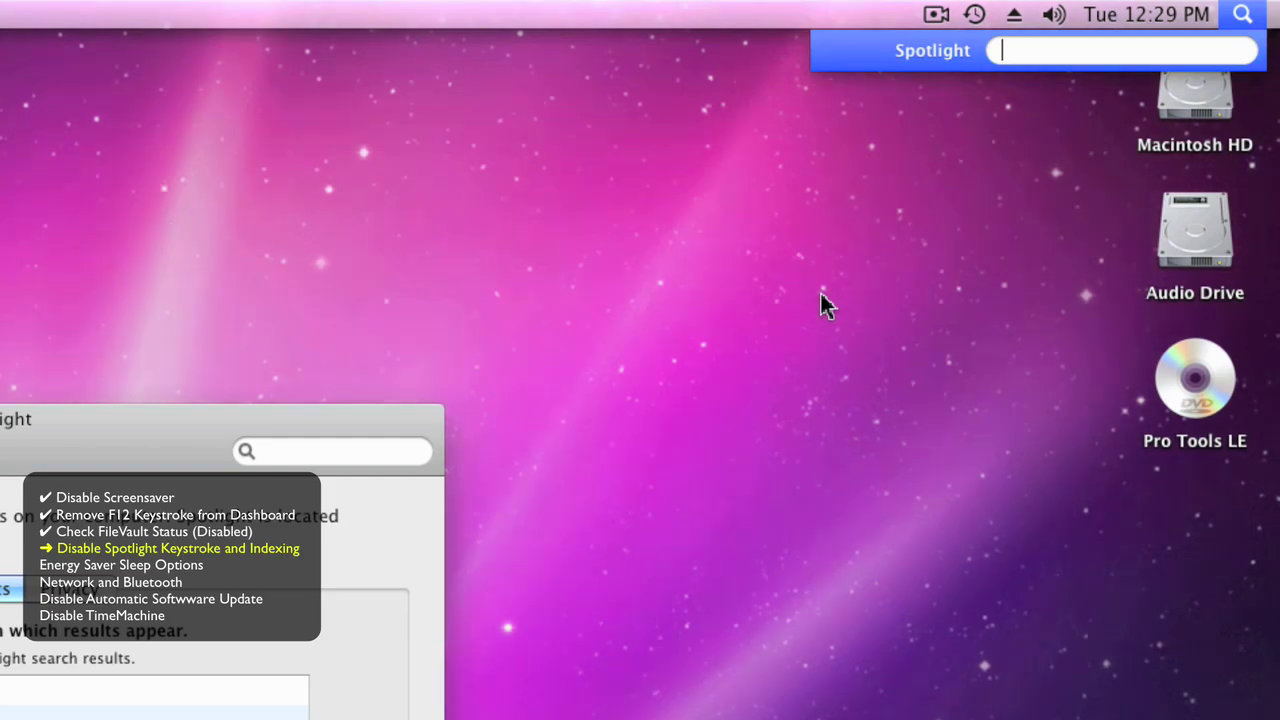
pyautogui.press('super+space')
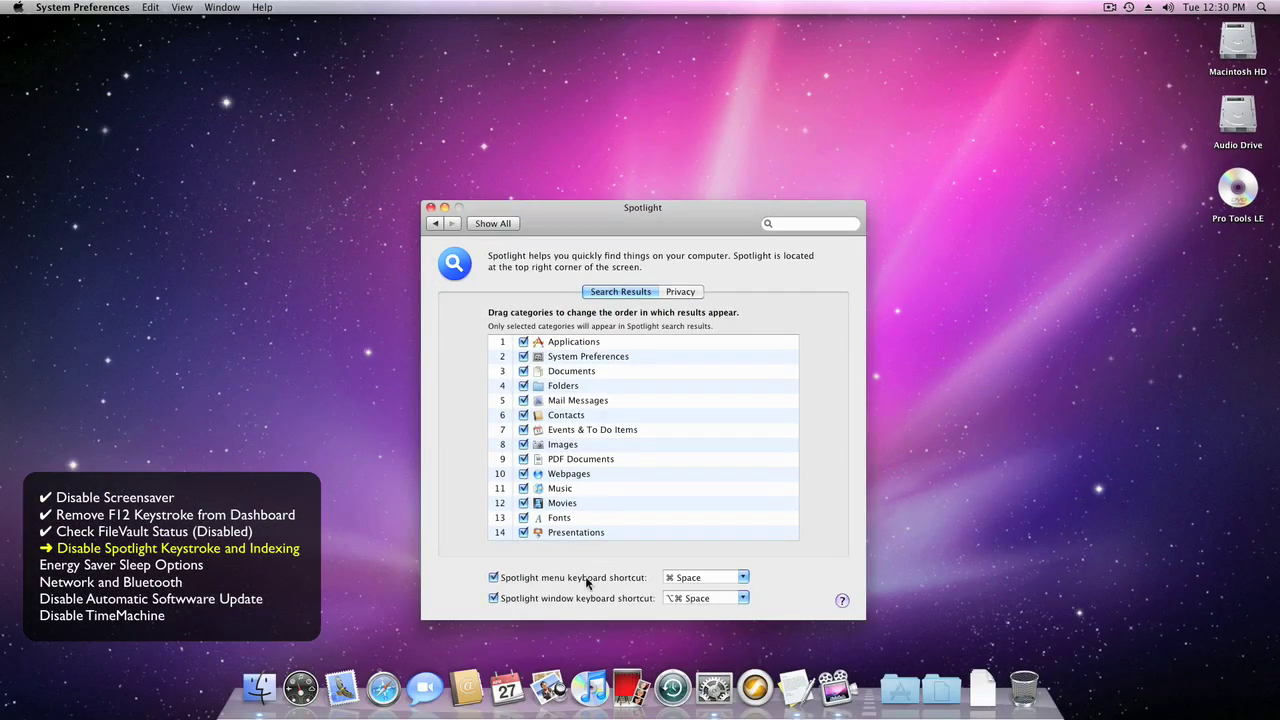
# Step: Uncheck the Spotlight menu shortcut and add Audio Drive and Macintosh HD to Privacy exclusions
pyautogui.click(545, 580)
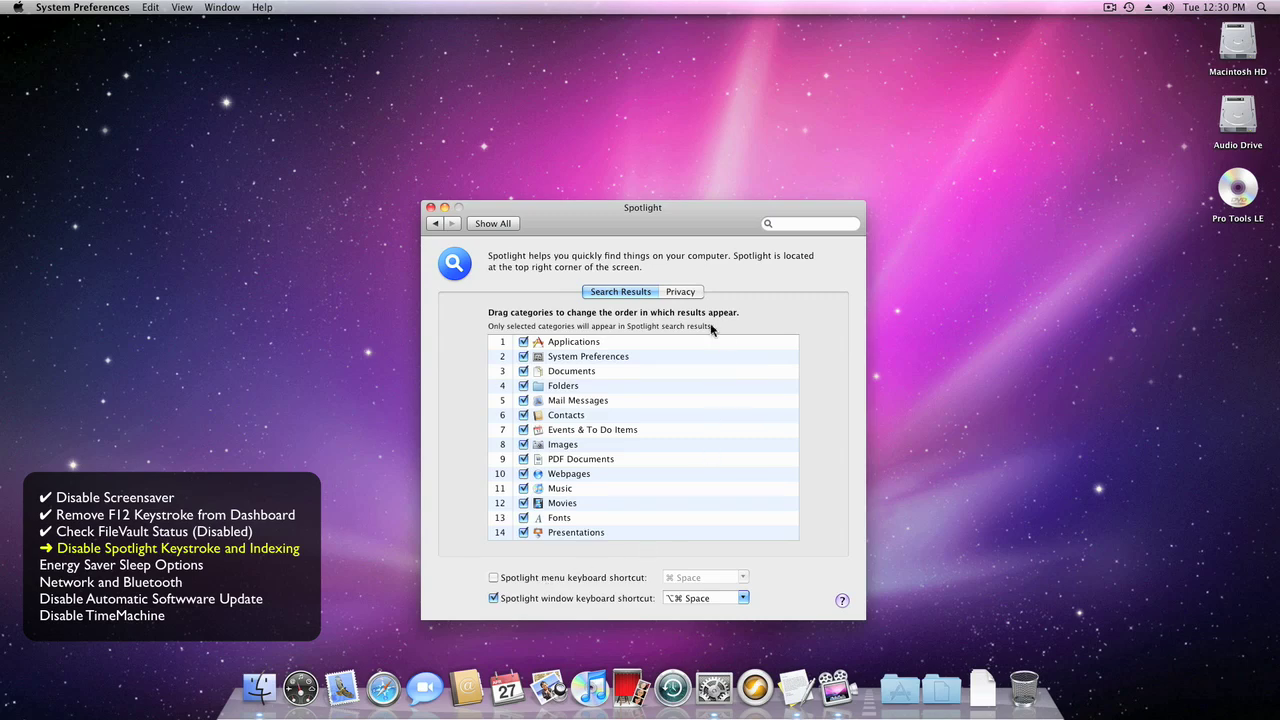
pyautogui.click(683, 296)
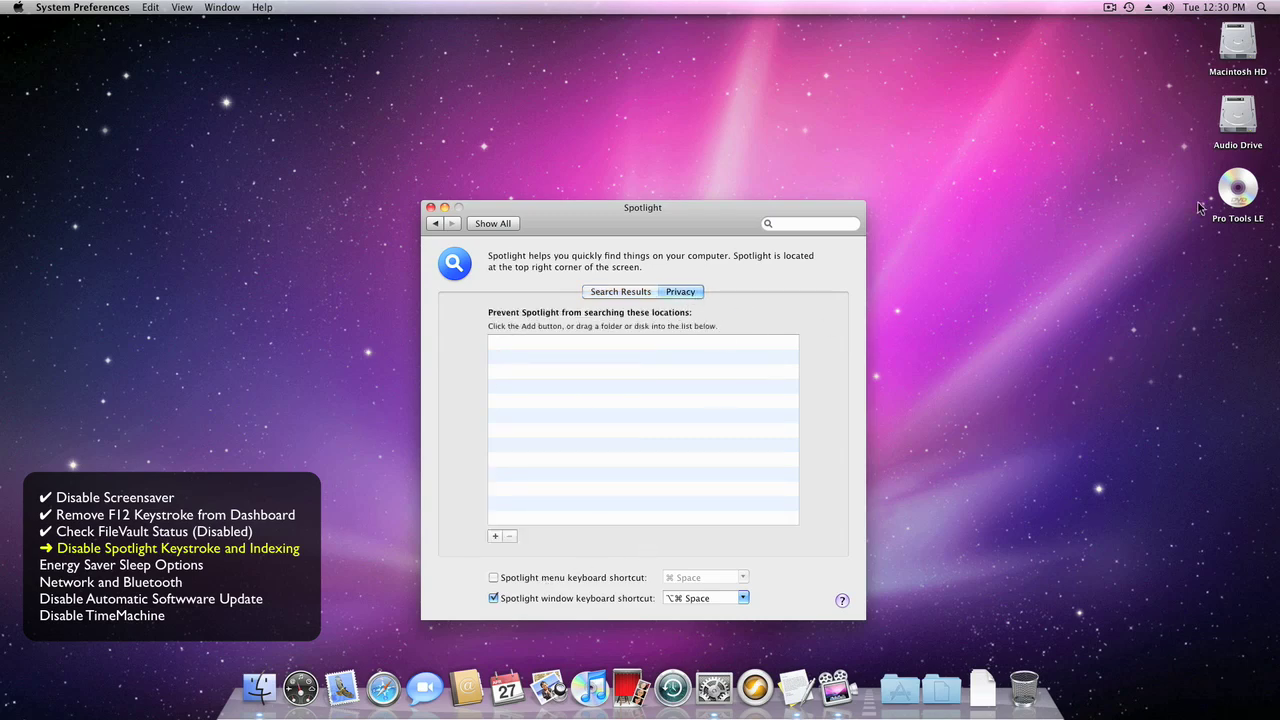
pyautogui.moveTo(1245, 112); pyautogui.dragTo(645, 384)
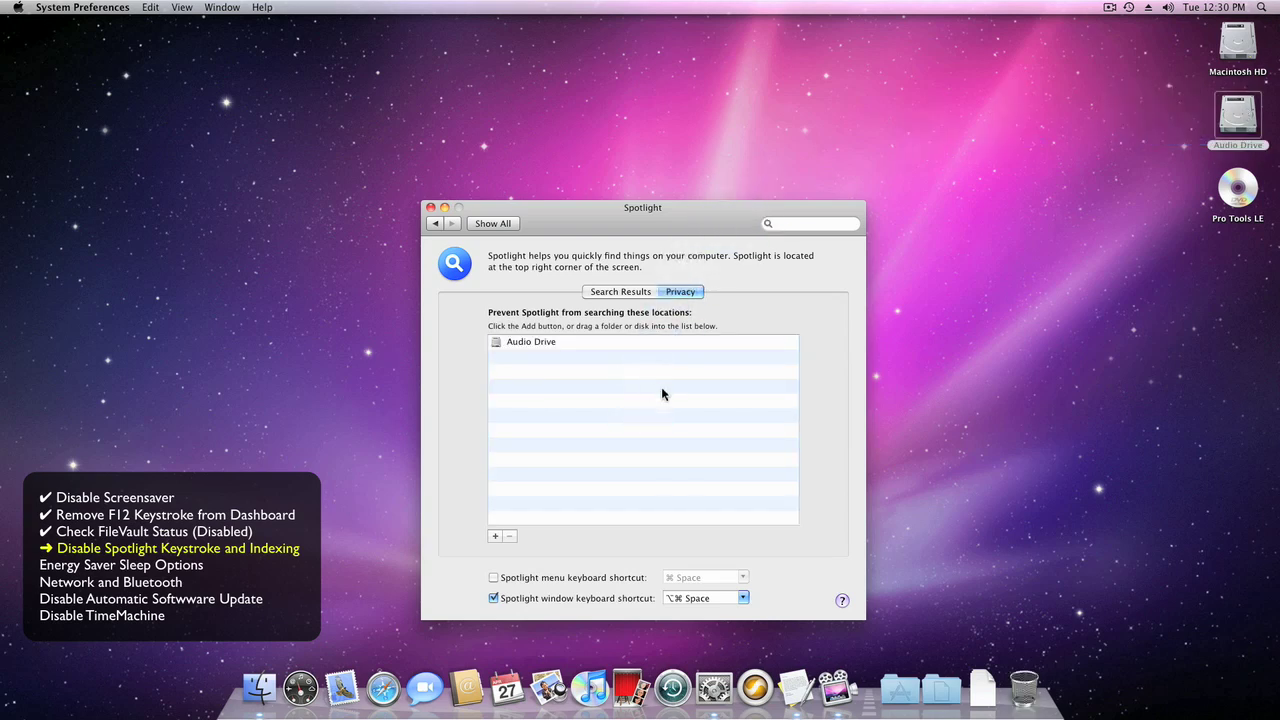
pyautogui.moveTo(1238, 50); pyautogui.dragTo(579, 429)
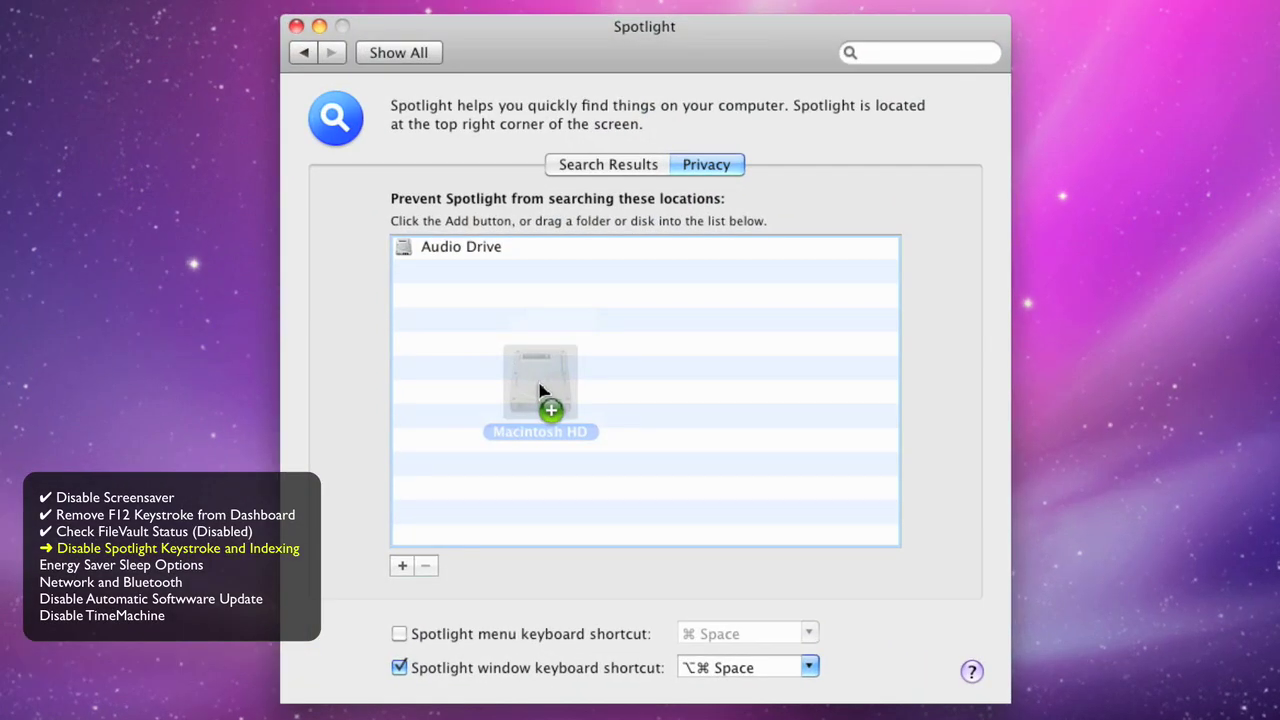
pyautogui.moveTo(539, 386); pyautogui.dragTo(539, 386)
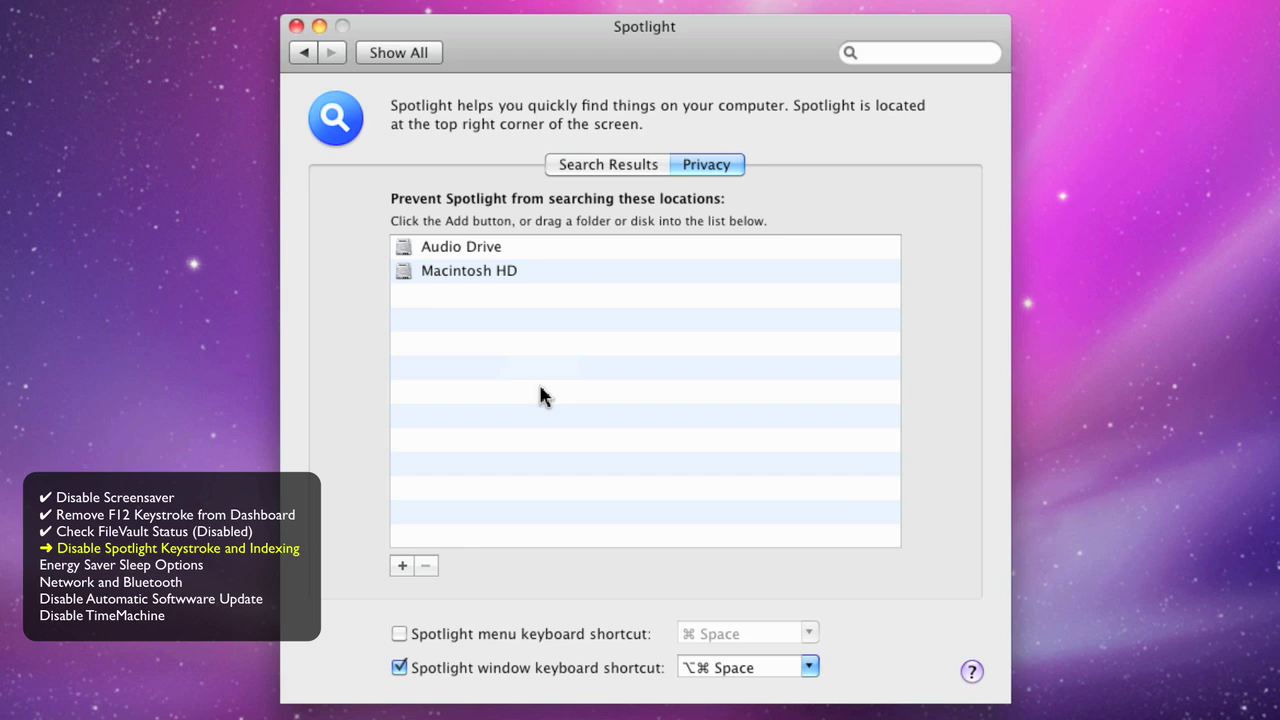
pyautogui.click(410, 54)
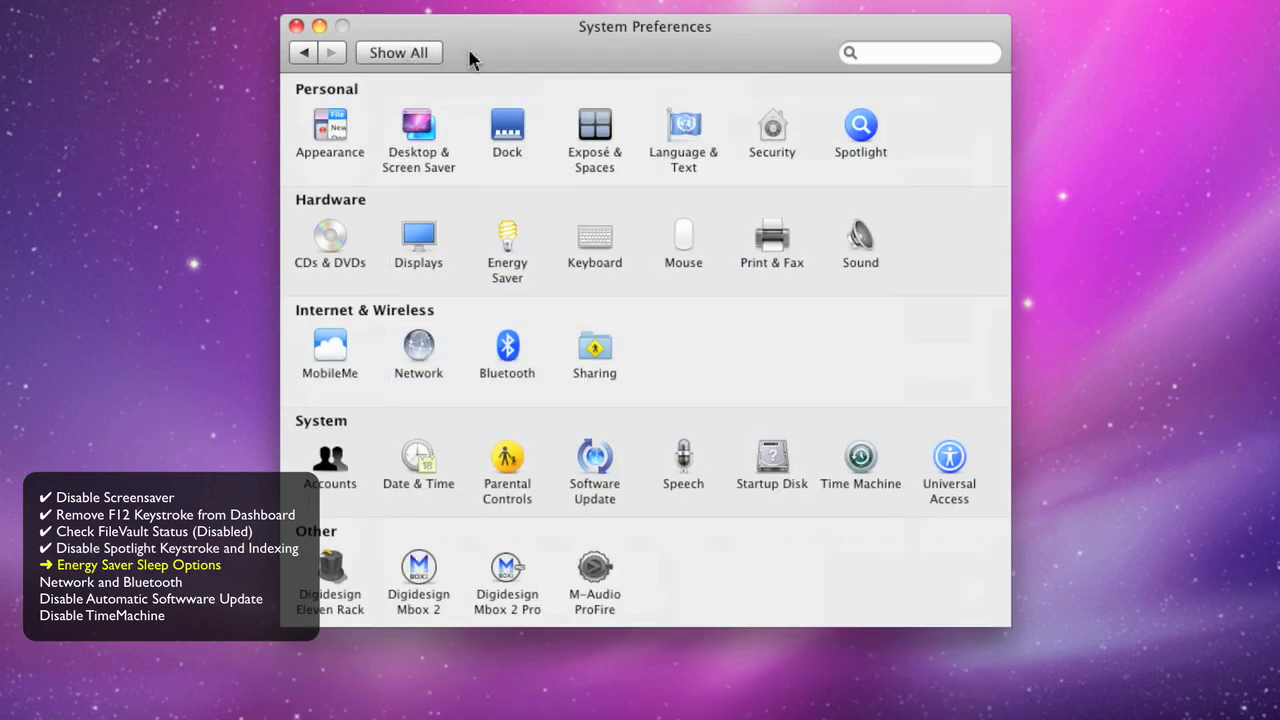
# Step: In Energy Saver, set computer and display sleep to Never and uncheck hard-disk sleep
pyautogui.click(506, 244)
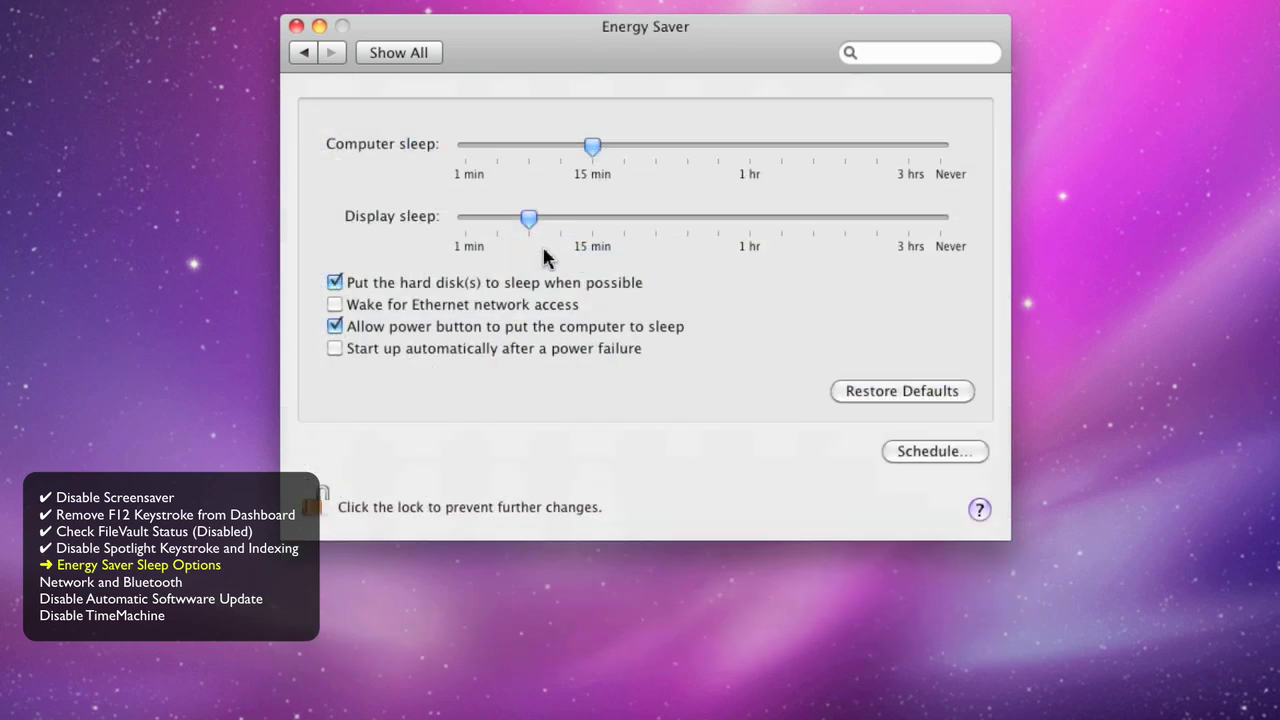
pyautogui.moveTo(592, 149); pyautogui.dragTo(943, 152)
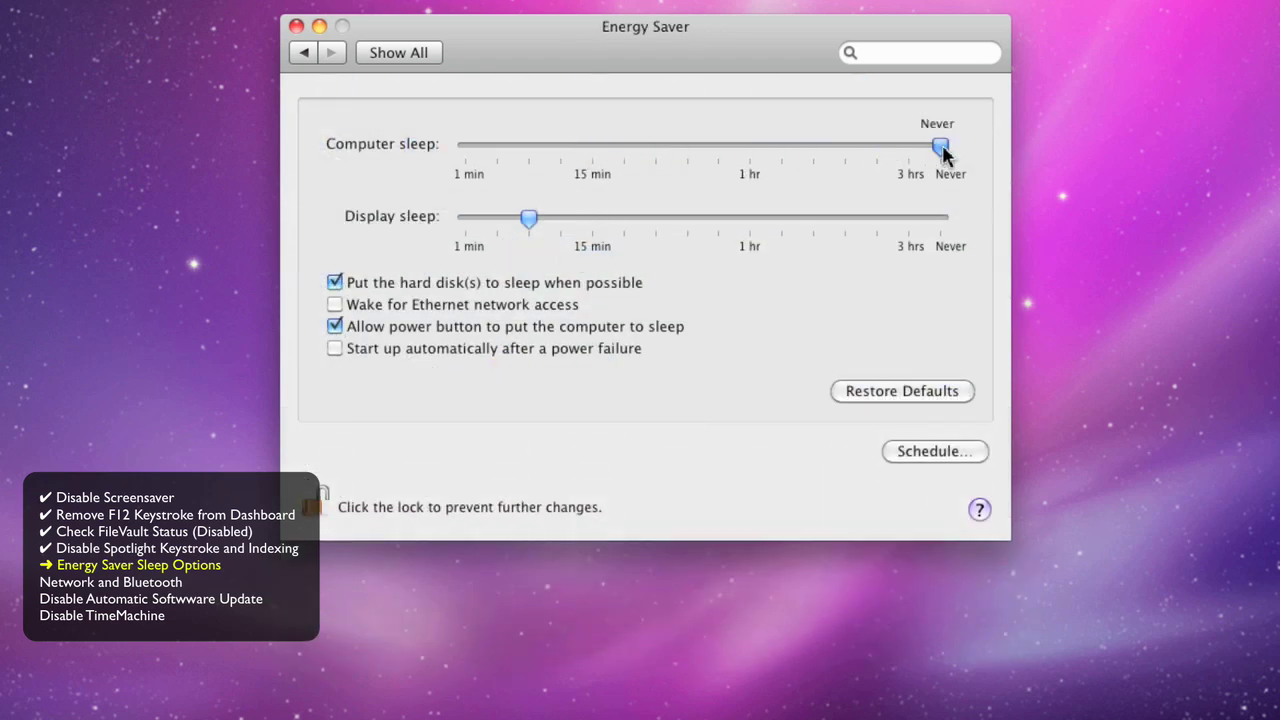
pyautogui.moveTo(524, 227); pyautogui.dragTo(943, 216)
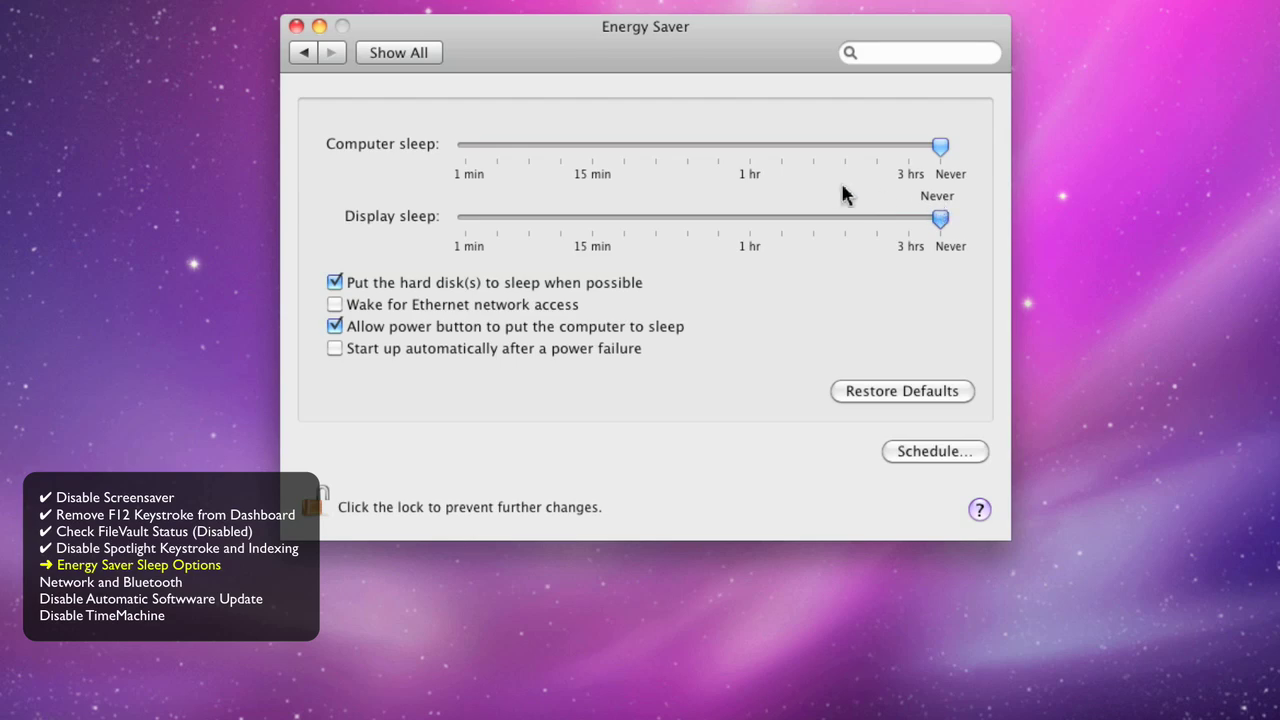
pyautogui.click(336, 283)
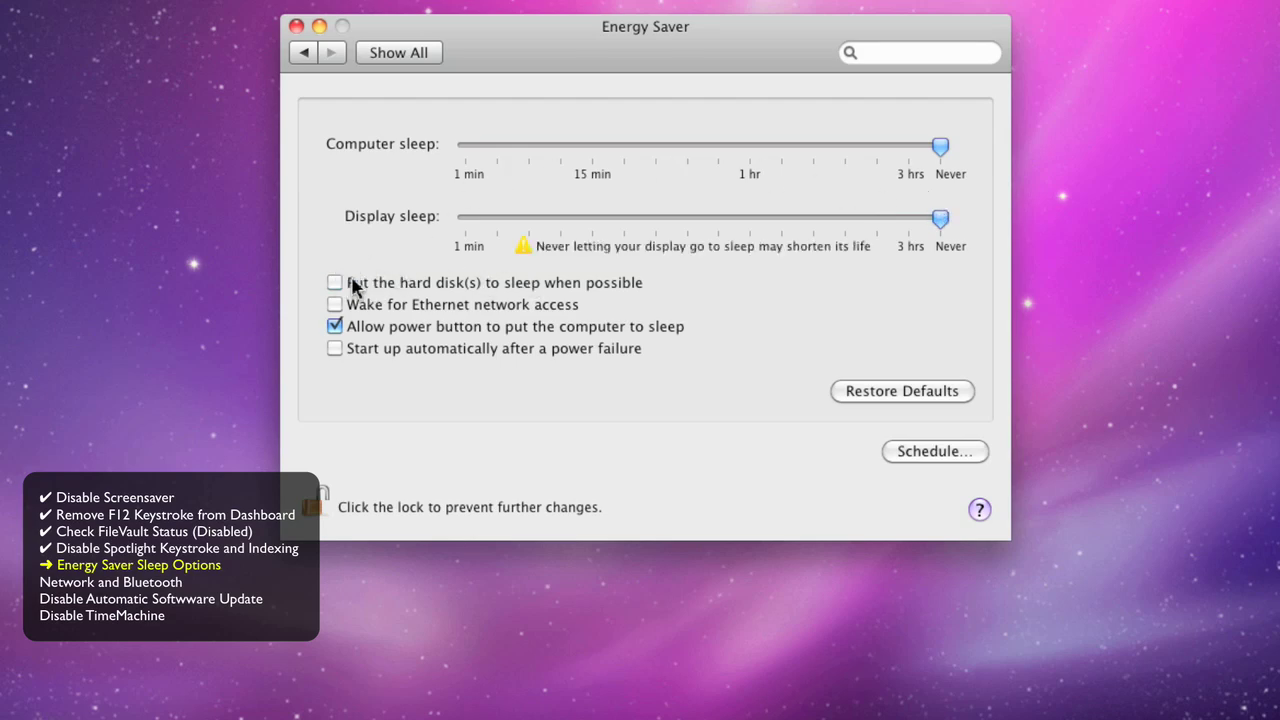
# Step: Turn AirPort off in the Network preferences
pyautogui.click(414, 57)
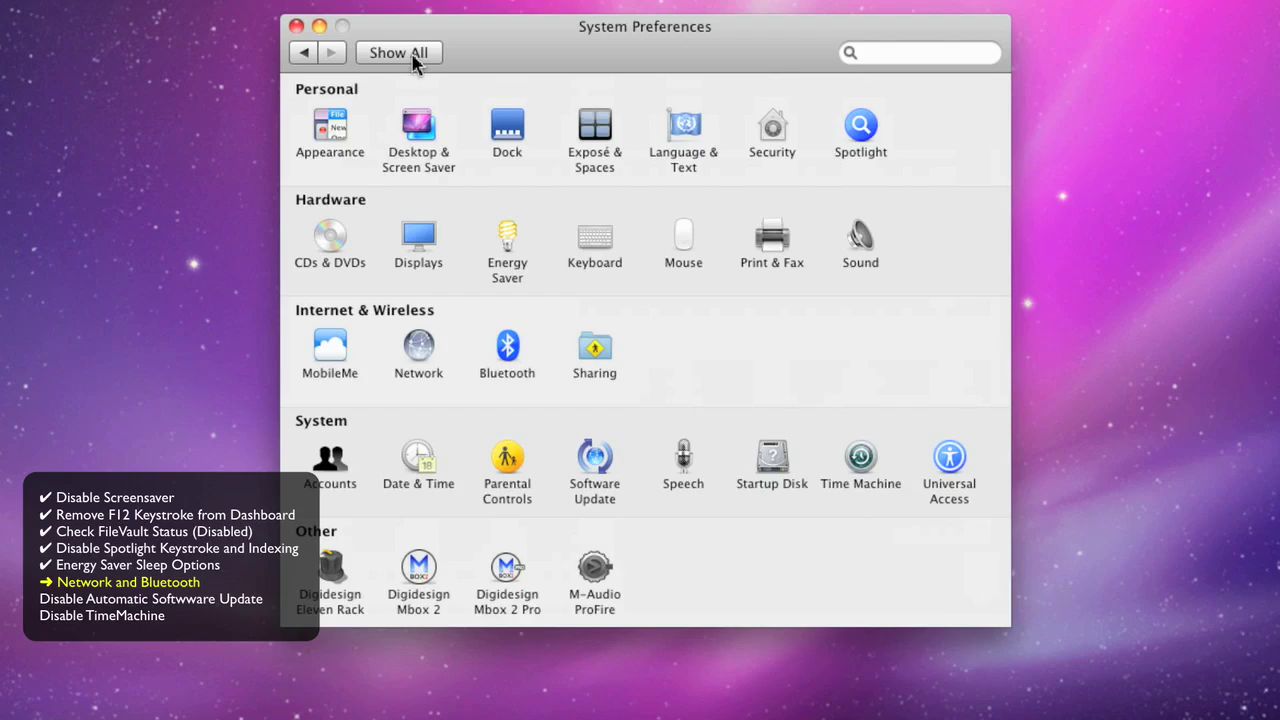
pyautogui.click(420, 350)
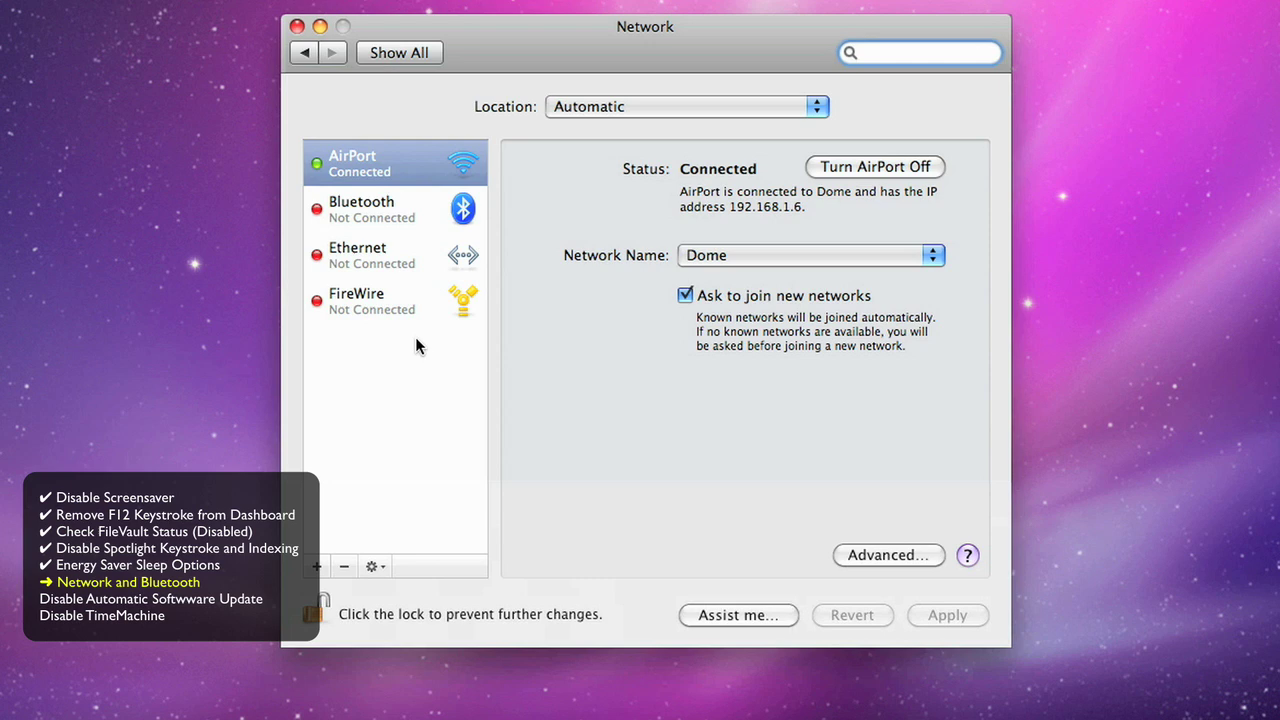
pyautogui.click(452, 156)
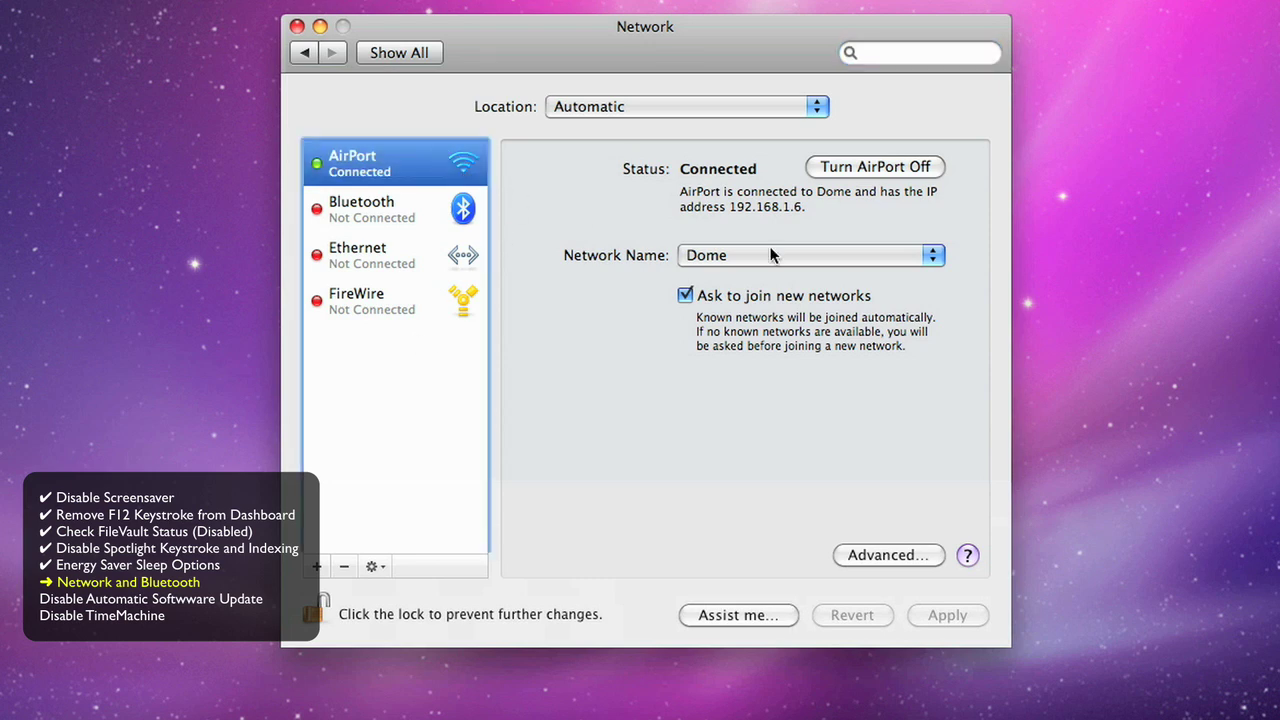
pyautogui.click(928, 172)
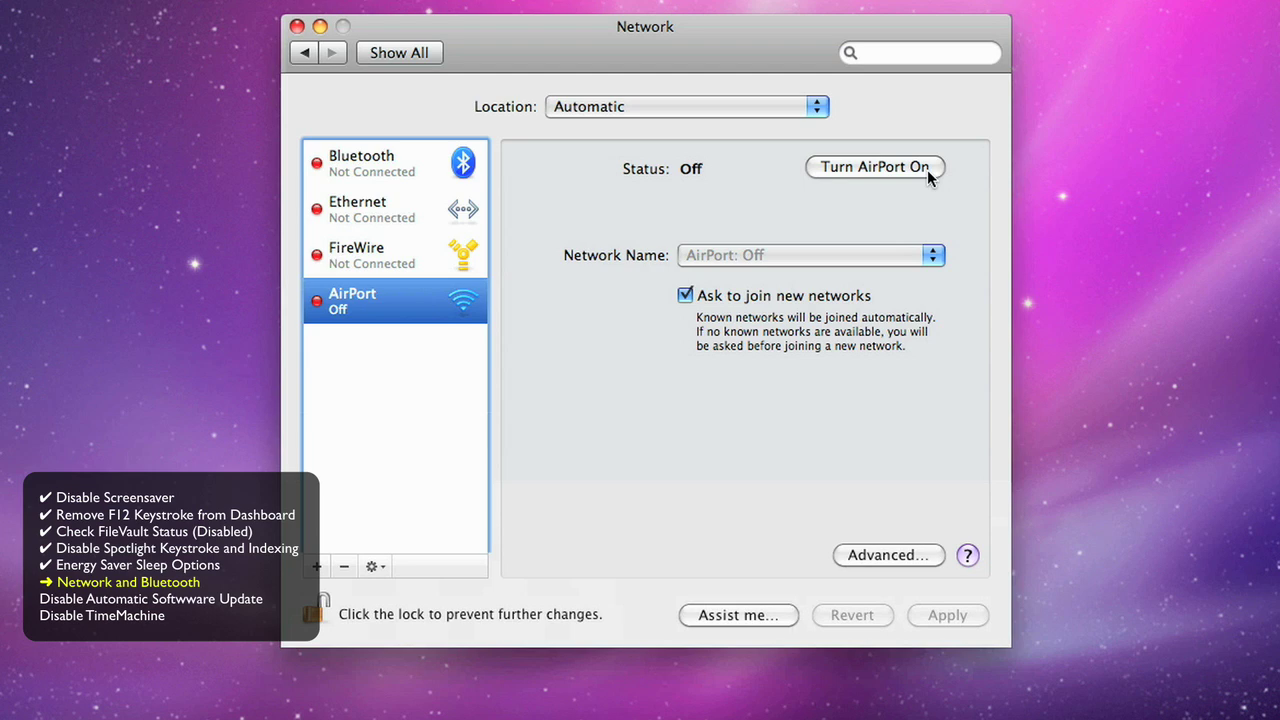
# Step: Set the FireWire service's Configure option to Off and apply the network changes
pyautogui.click(443, 256)
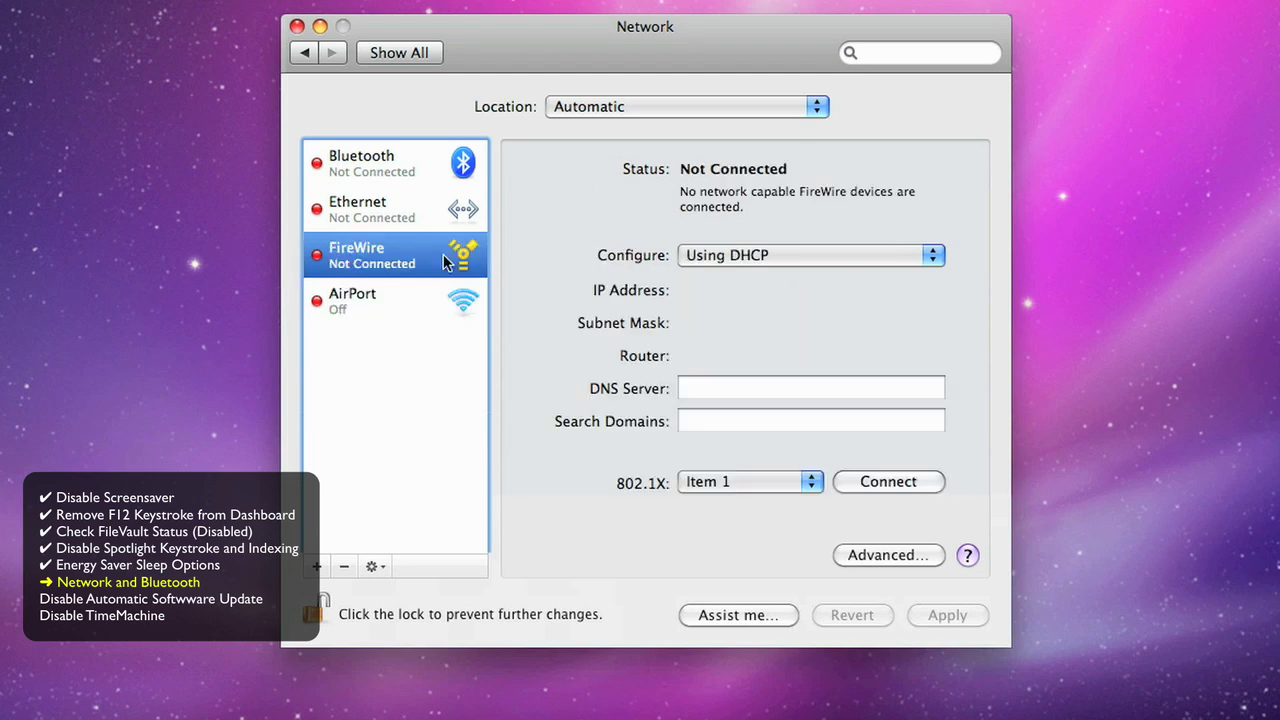
pyautogui.click(767, 257)
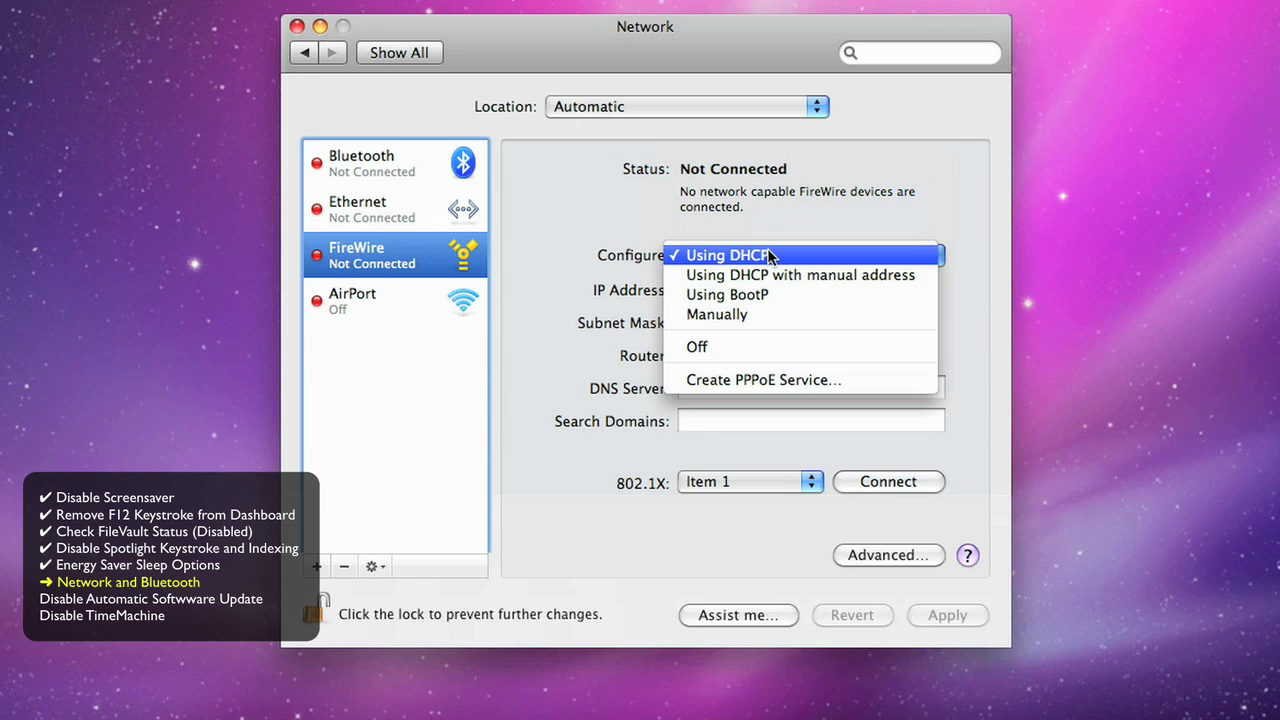
pyautogui.click(751, 350)
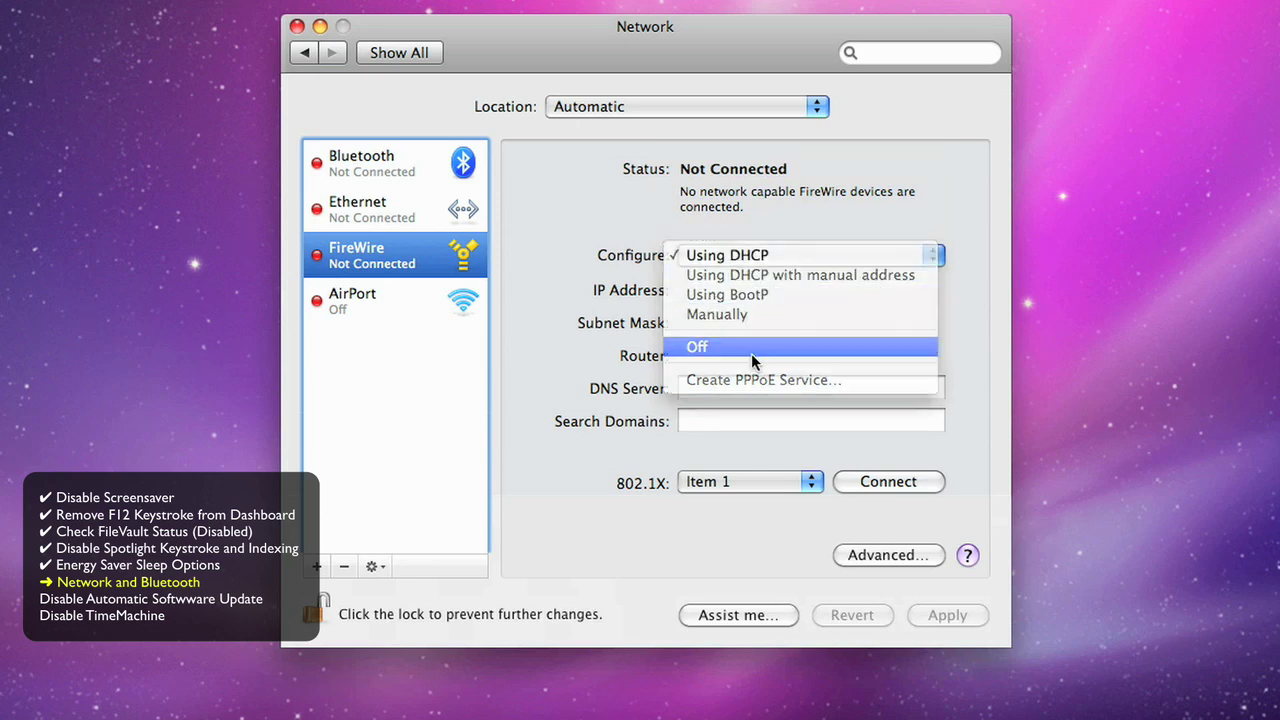
pyautogui.click(408, 55)
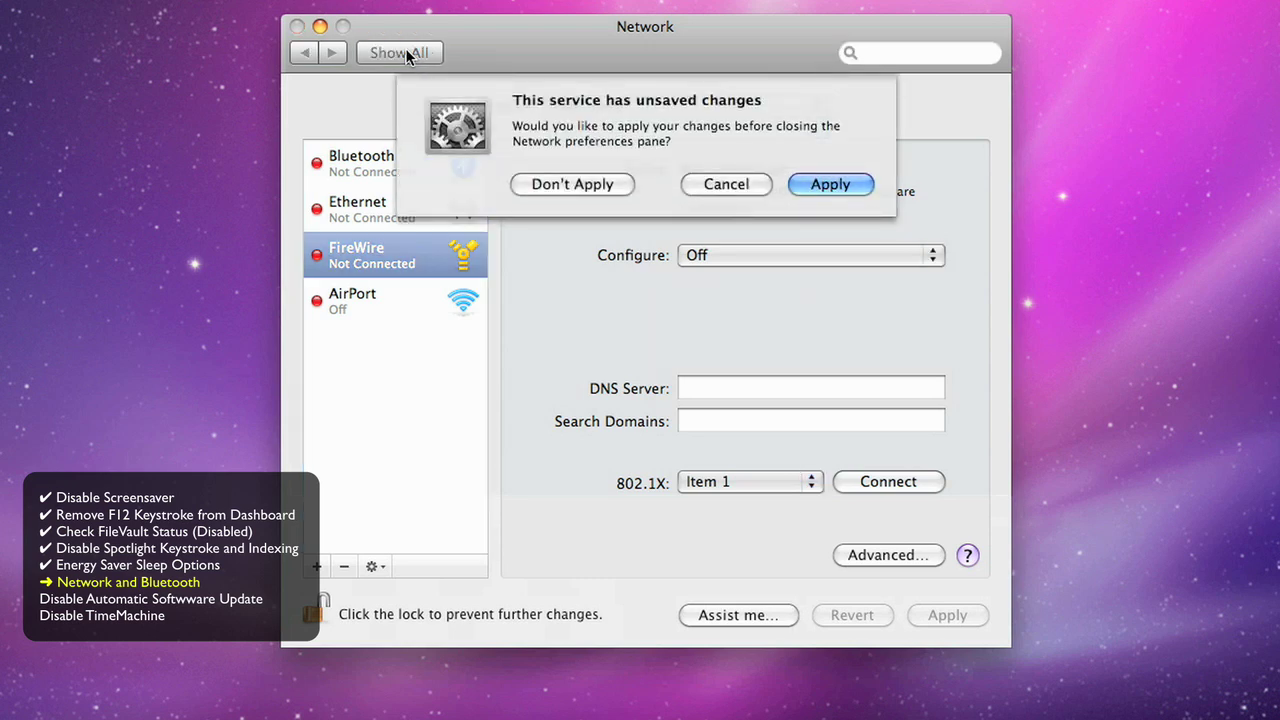
pyautogui.click(824, 184)
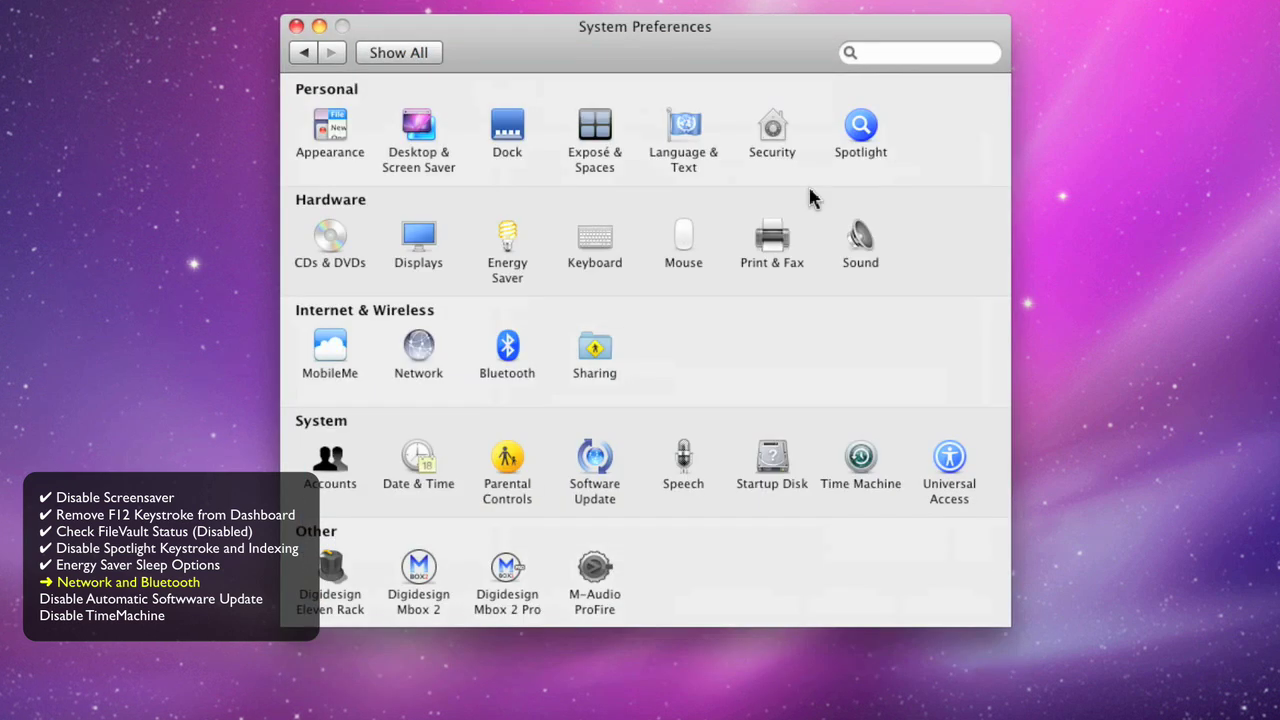
# Step: Uncheck Bluetooth's On box in the Bluetooth preferences
pyautogui.click(508, 346)
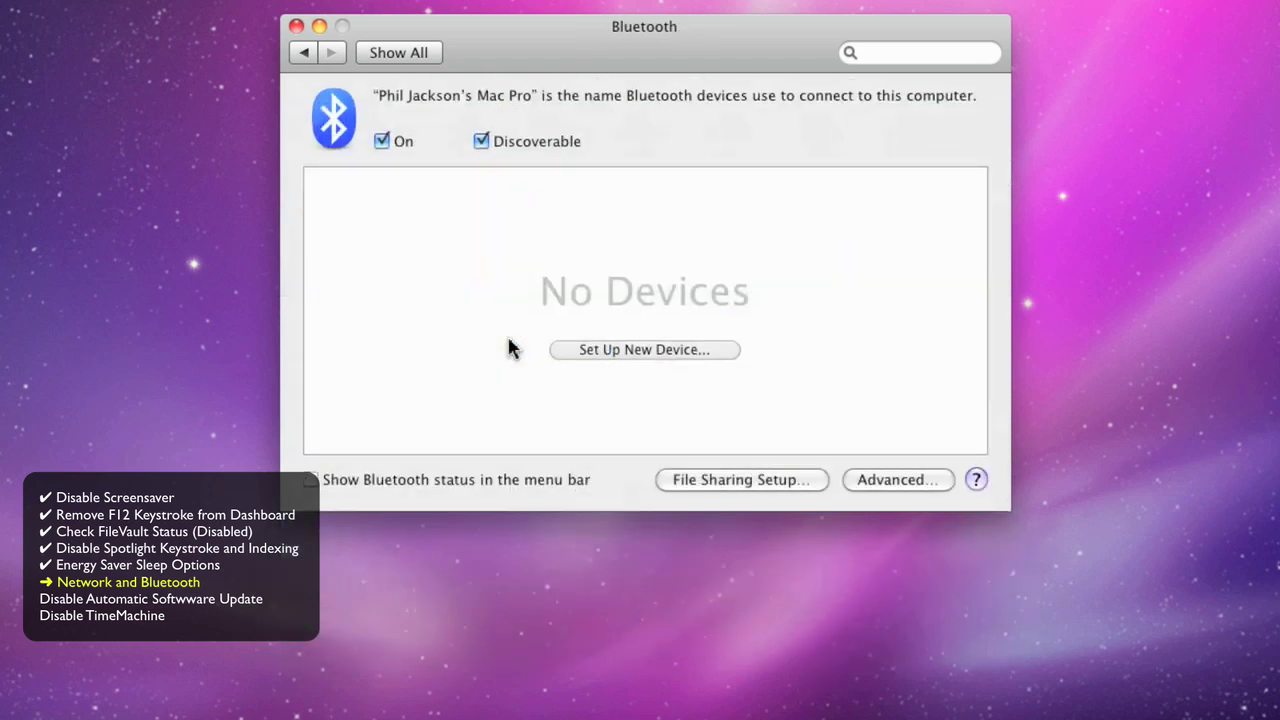
pyautogui.click(390, 141)
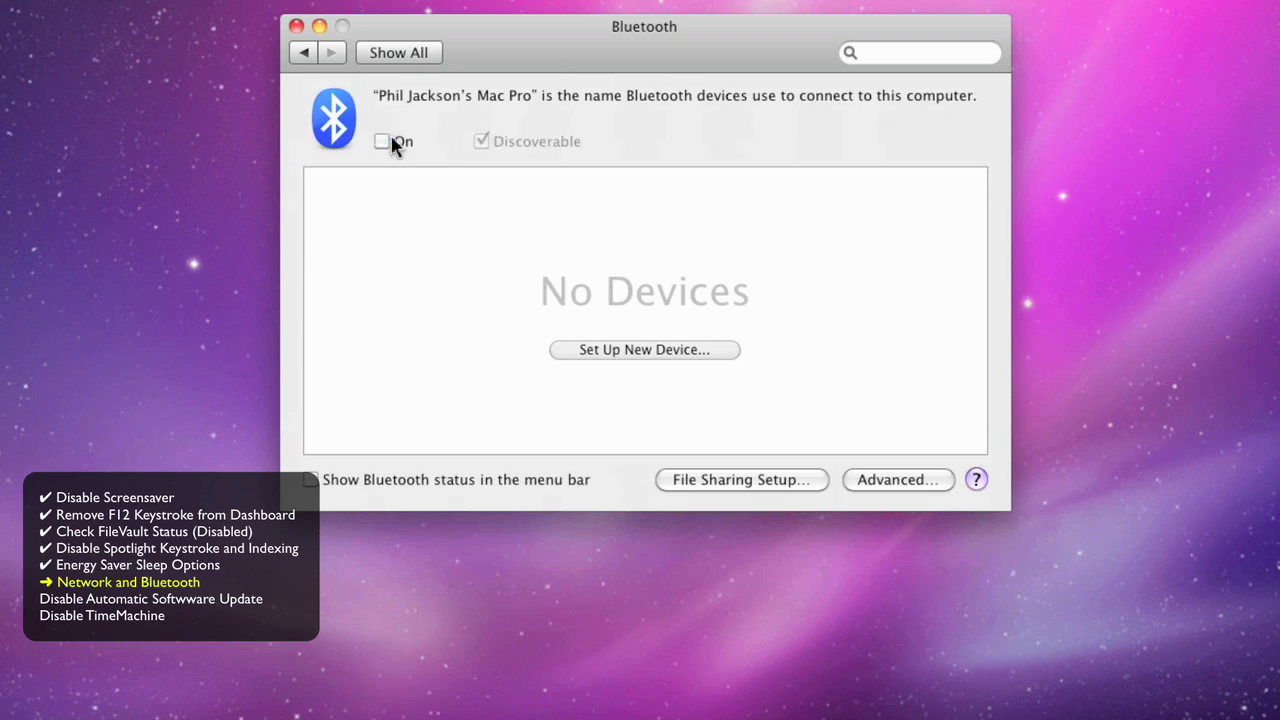
pyautogui.click(422, 52)
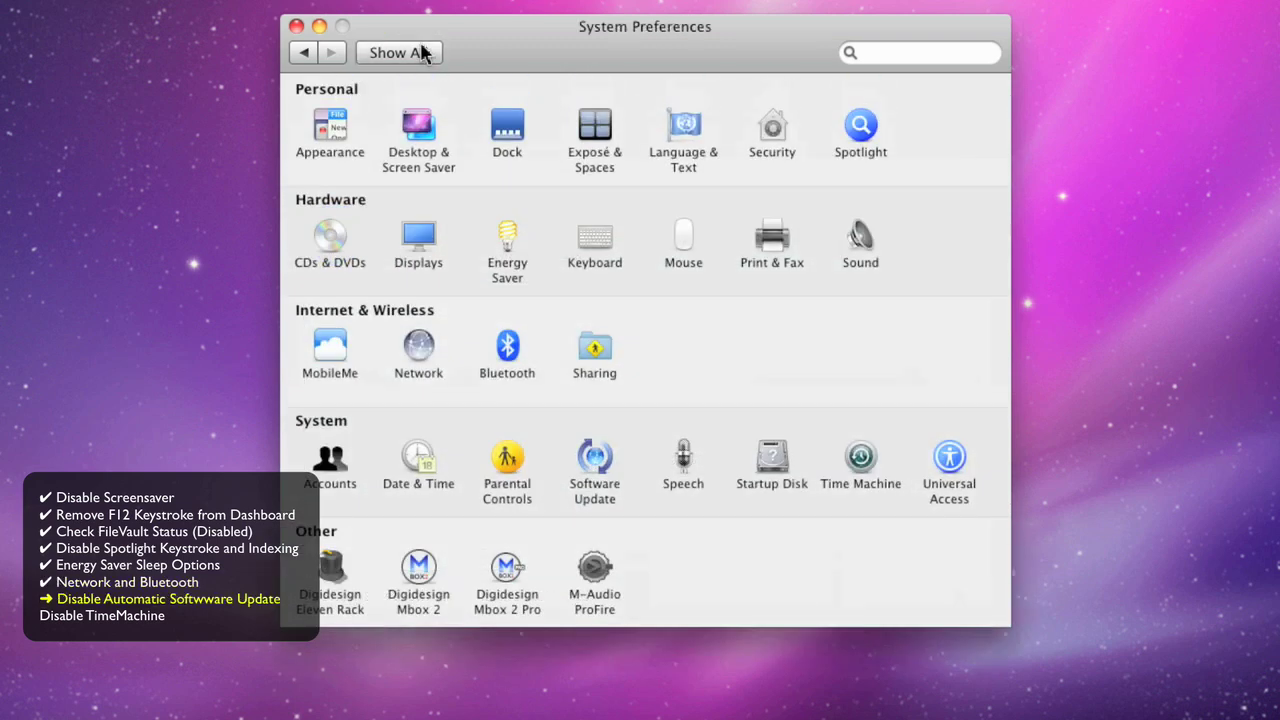
# Step: Uncheck 'Check for updates' in Software Update
pyautogui.click(592, 458)
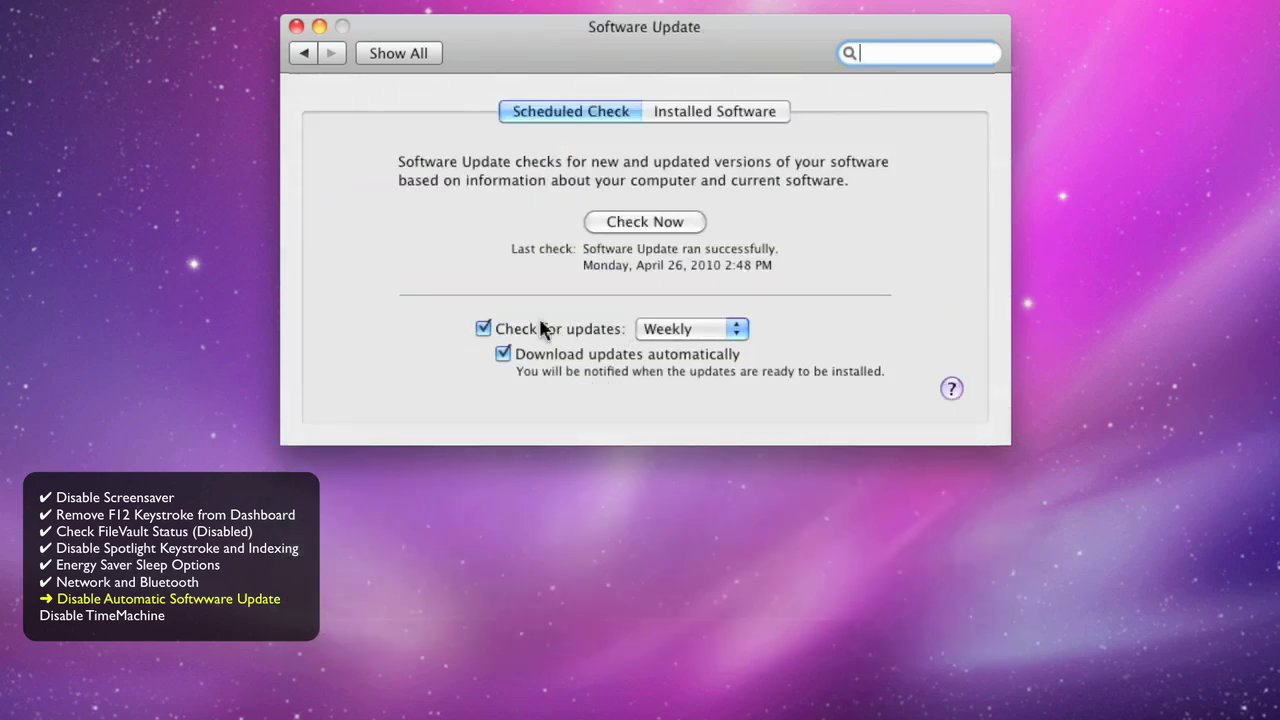
pyautogui.click(486, 330)
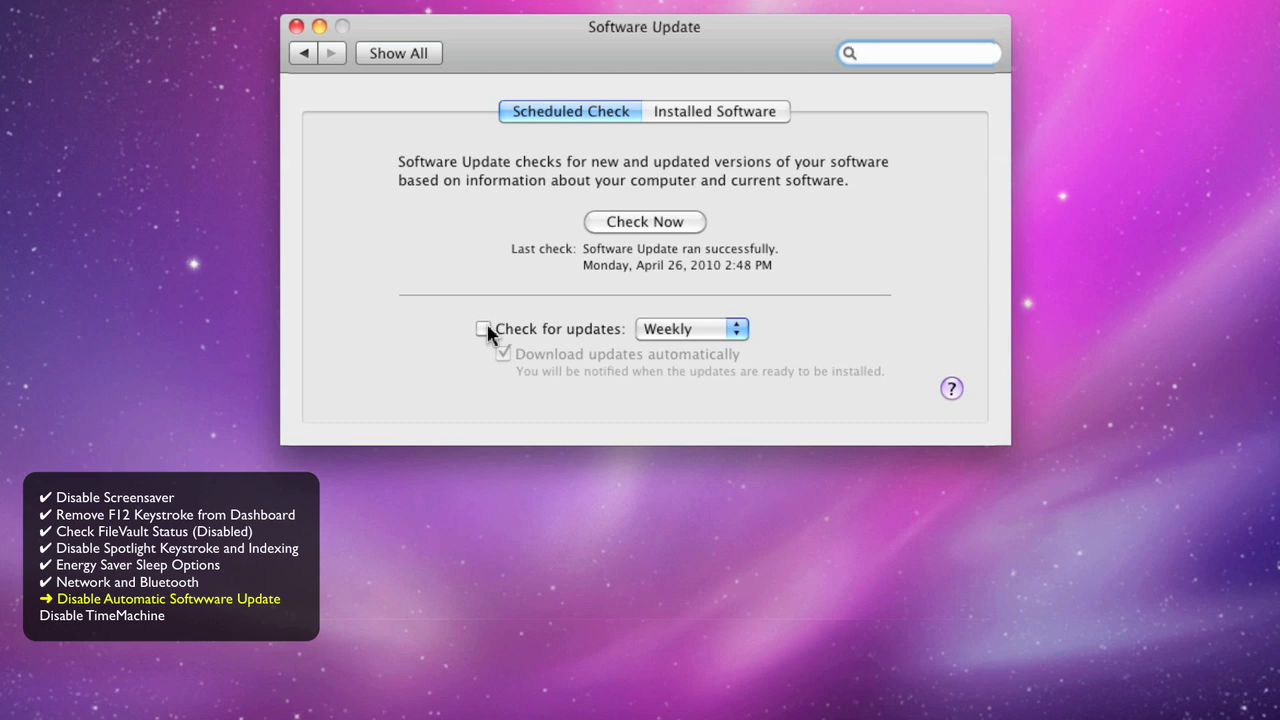
pyautogui.click(414, 53)
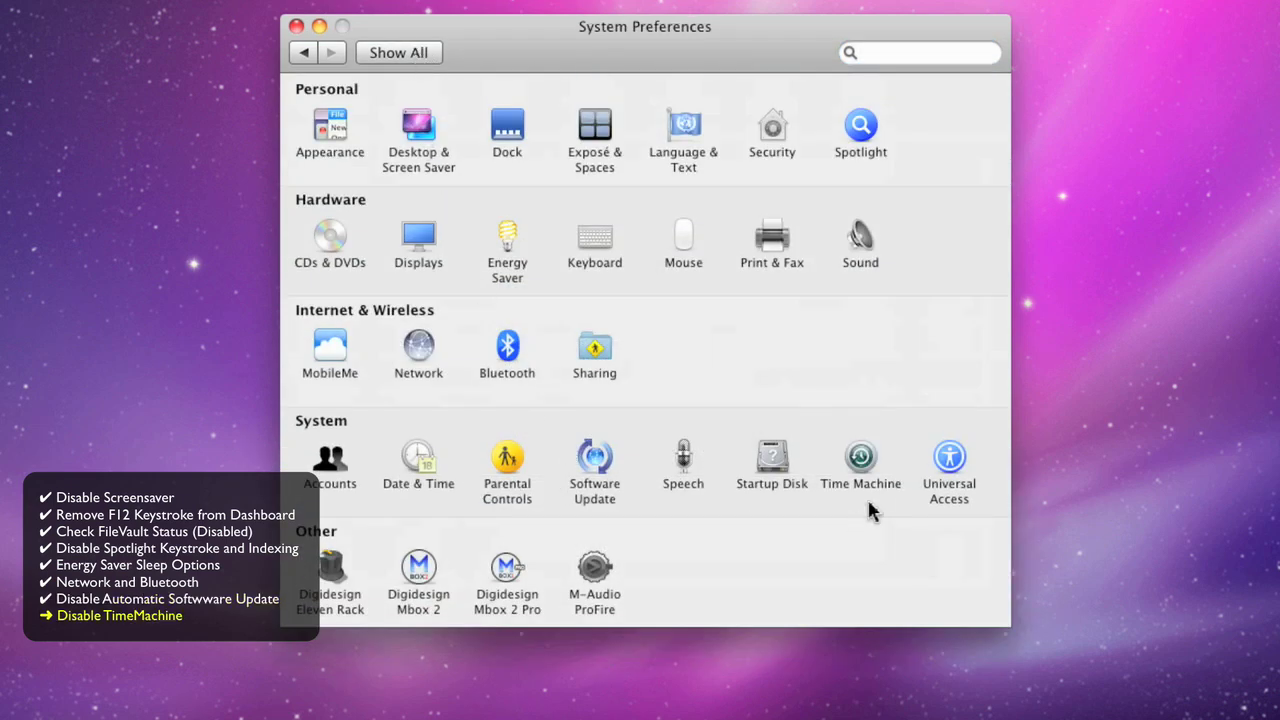
# Step: Slide the Time Machine switch to OFF
pyautogui.click(872, 470)
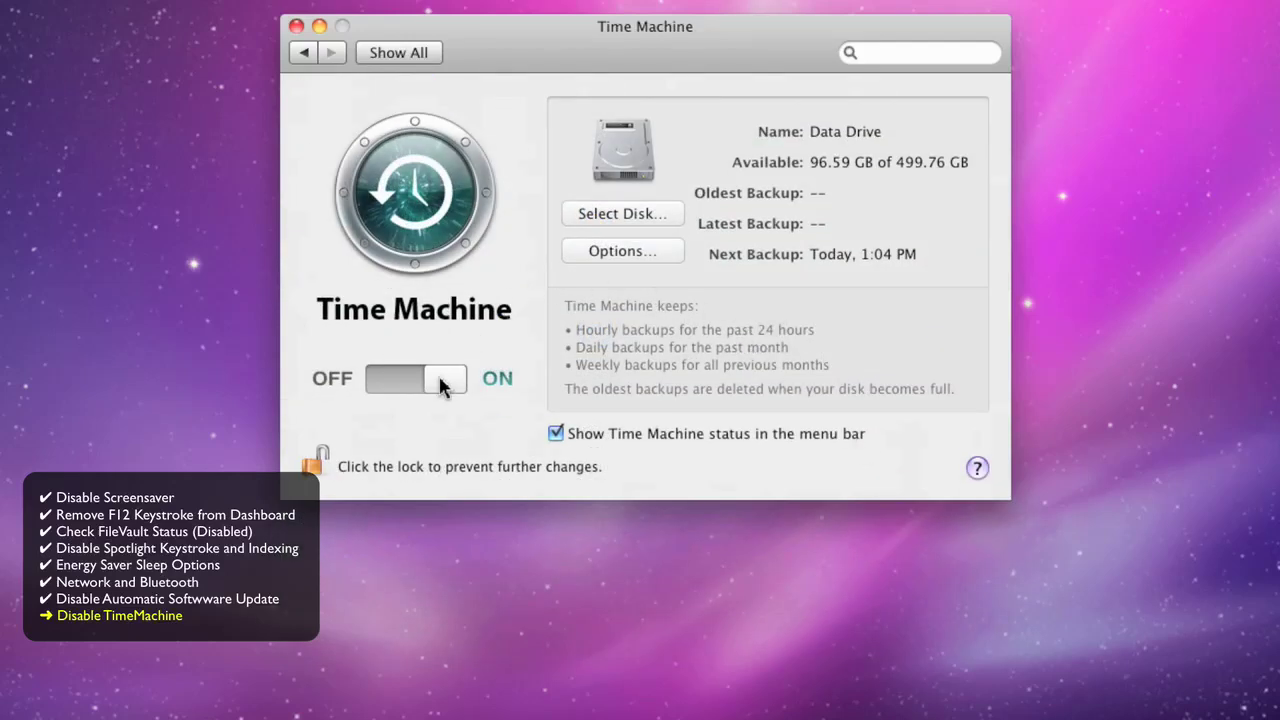
pyautogui.moveTo(440, 385); pyautogui.dragTo(380, 368)
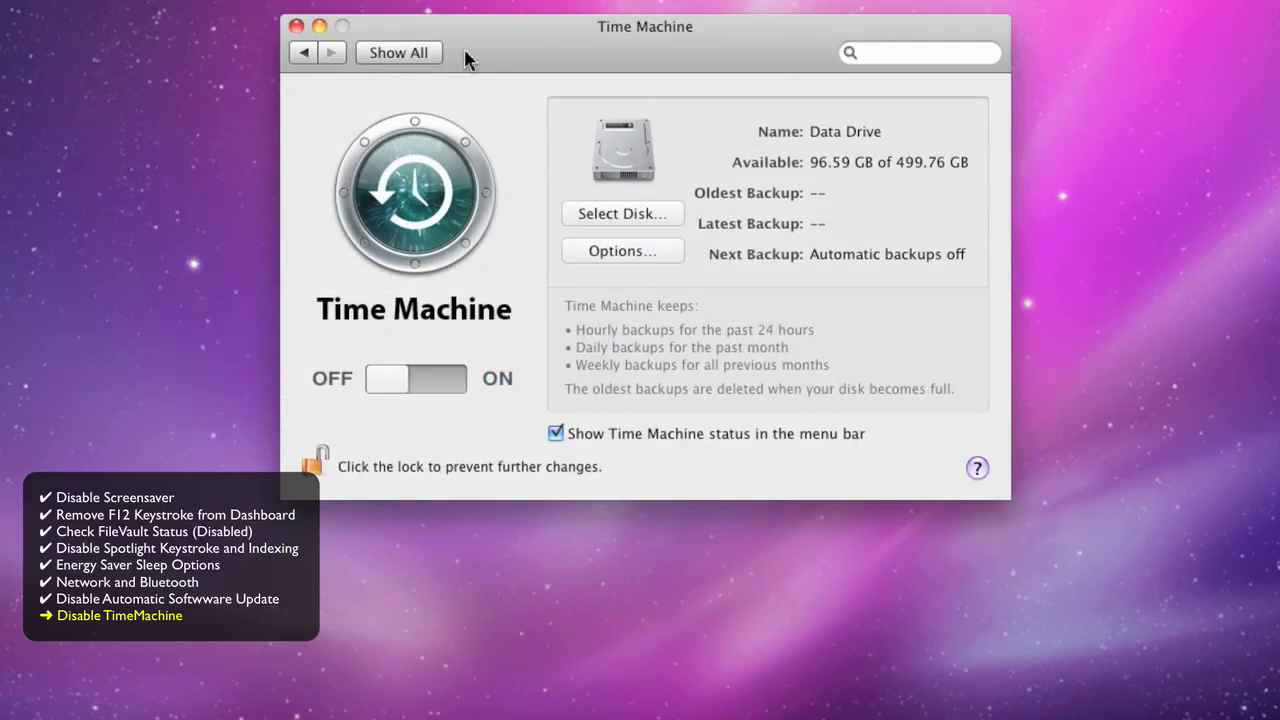
pyautogui.click(430, 52)
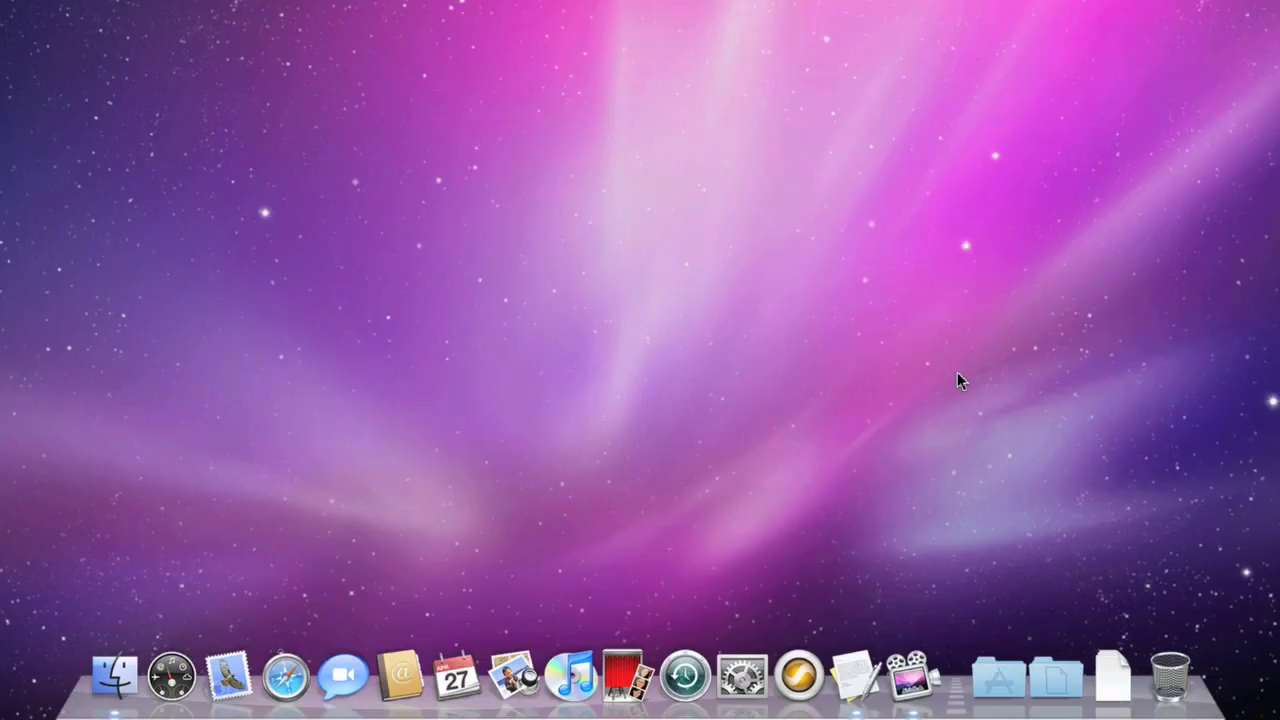
# Step: Close System Preferences and show the Applications folder (26 items) through Finder's Go menu
pyautogui.click(741, 676)
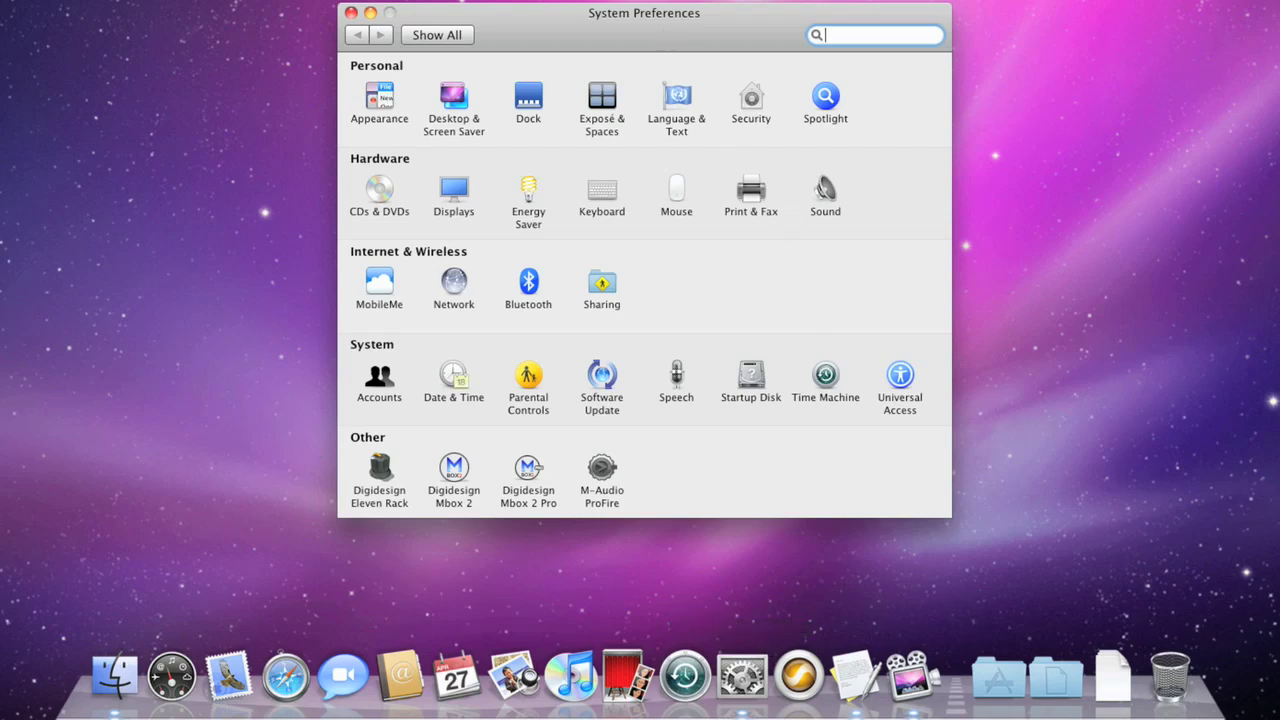
pyautogui.click(351, 12)
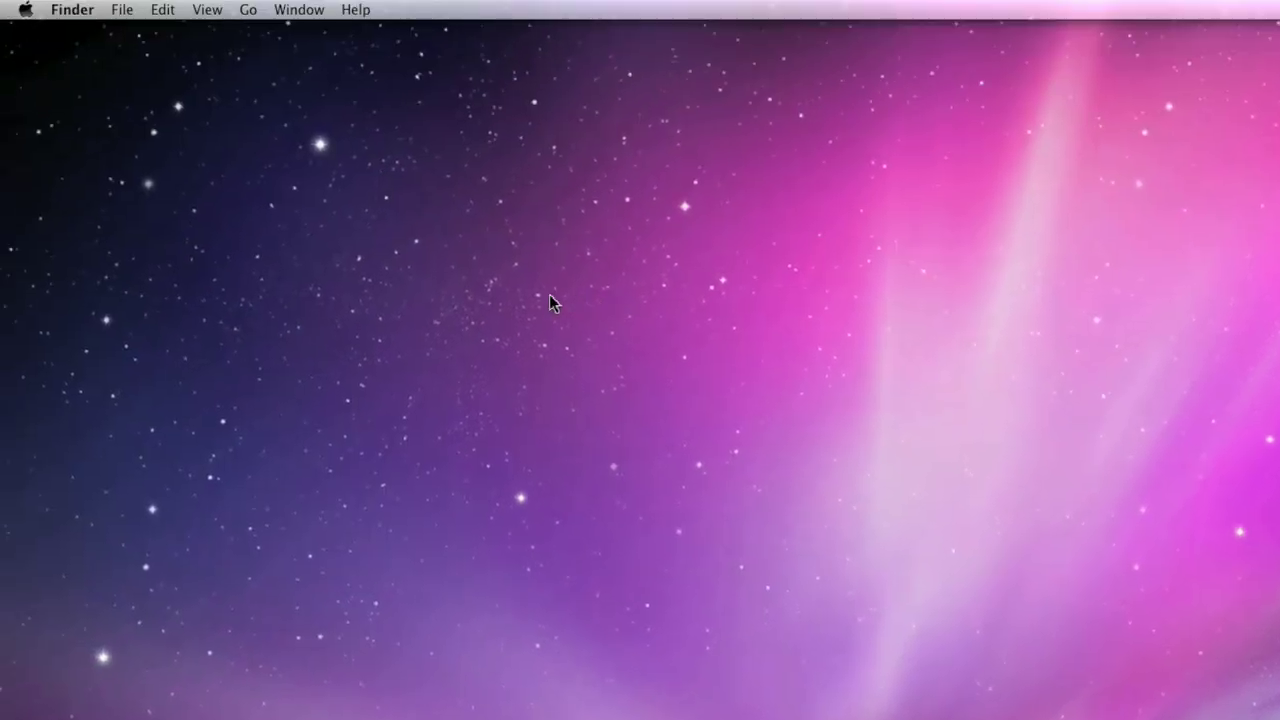
pyautogui.click(248, 9)
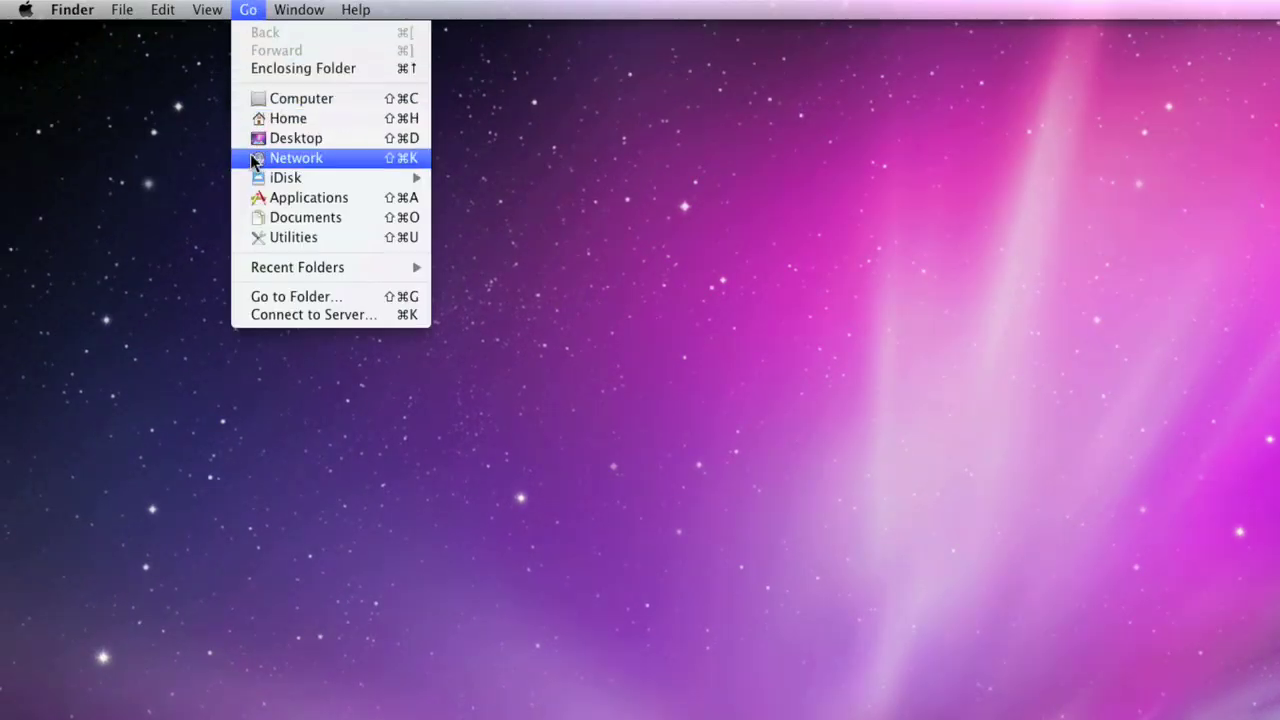
pyautogui.click(347, 198)
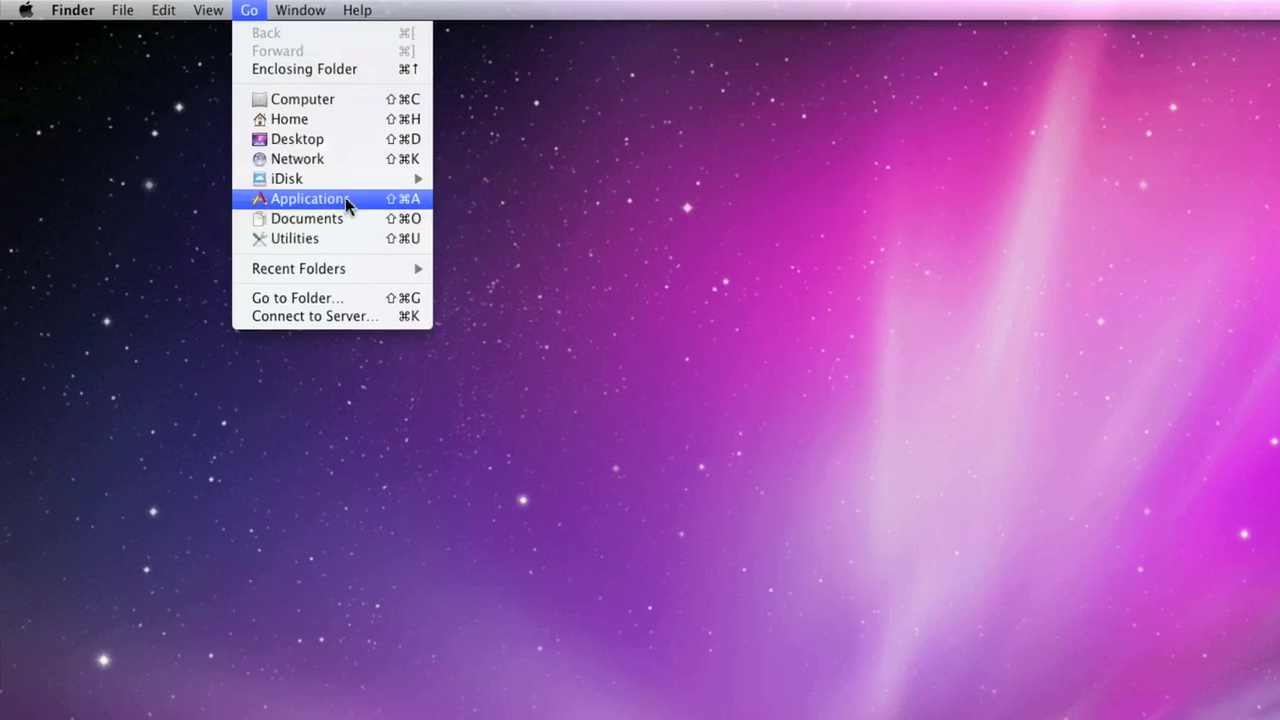
pyautogui.scroll(-5, 897, 375)
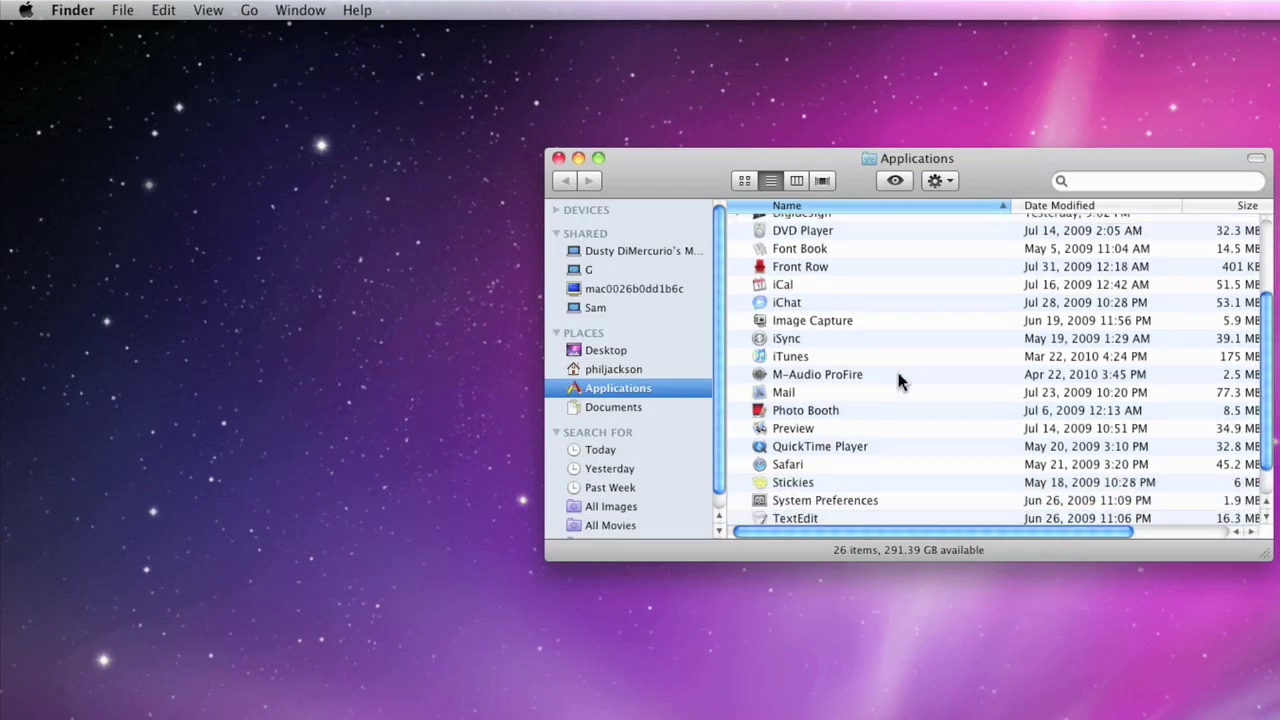